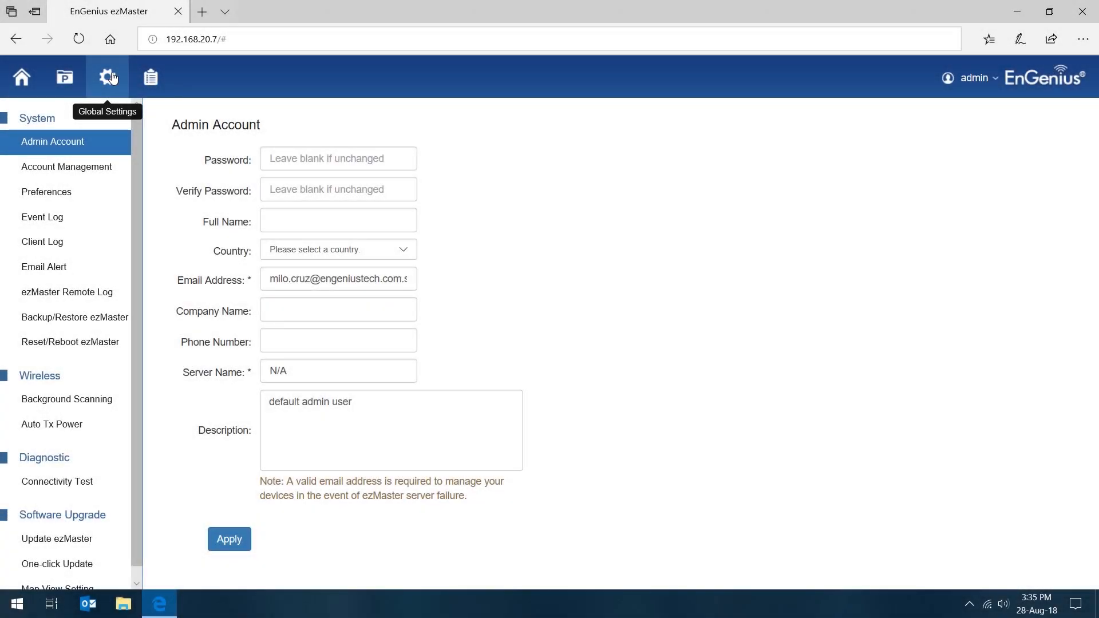
Step: Add a new account with user name "user 1", enter and verify the account password, and set the description to "this is user 1"
{"action": "left_click", "coordinate": [76, 170]}
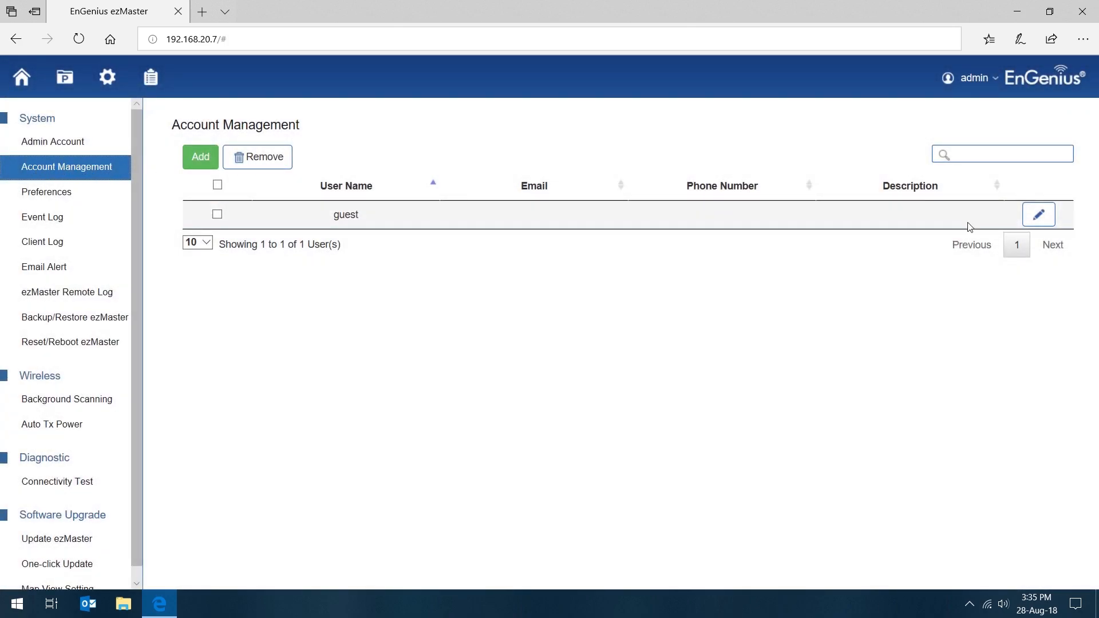
{"action": "left_click", "coordinate": [206, 157]}
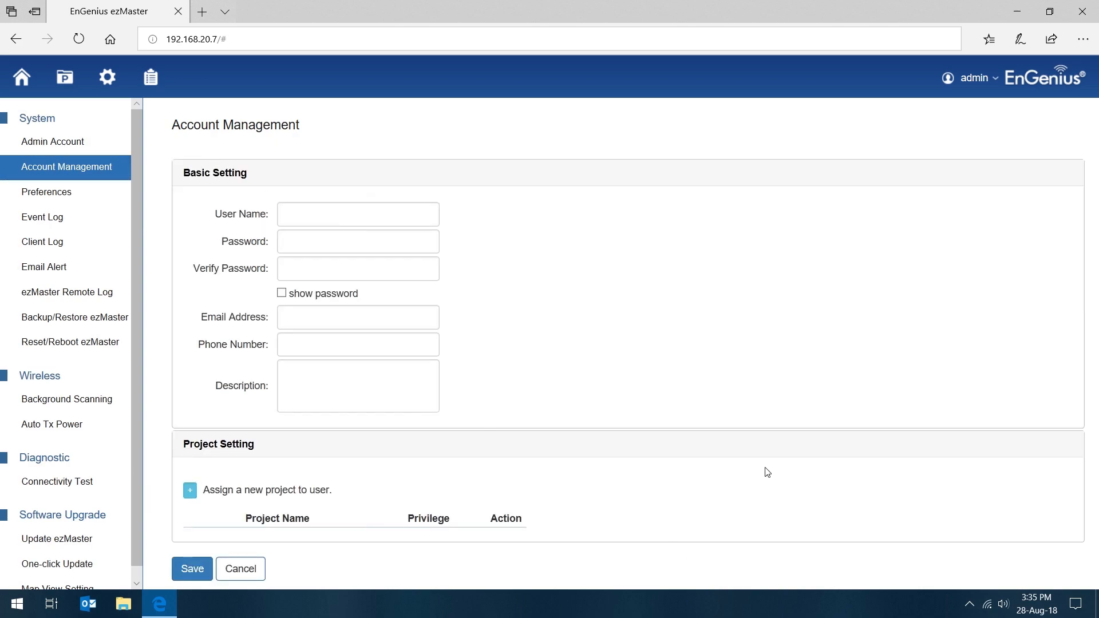
{"action": "left_click", "coordinate": [321, 213]}
{"action": "type", "text": "user 1"}
{"action": "left_click", "coordinate": [351, 241]}
{"action": "type", "text": "••••••••"}
{"action": "left_click", "coordinate": [328, 269]}
{"action": "type", "text": "••••••••"}
{"action": "left_click", "coordinate": [366, 380]}
{"action": "type", "text": "this is user 1"}
{"action": "left_click", "coordinate": [266, 344]}
Step: Assign a project to the new account, choosing Project B with Normal privilege
{"action": "left_click", "coordinate": [190, 491]}
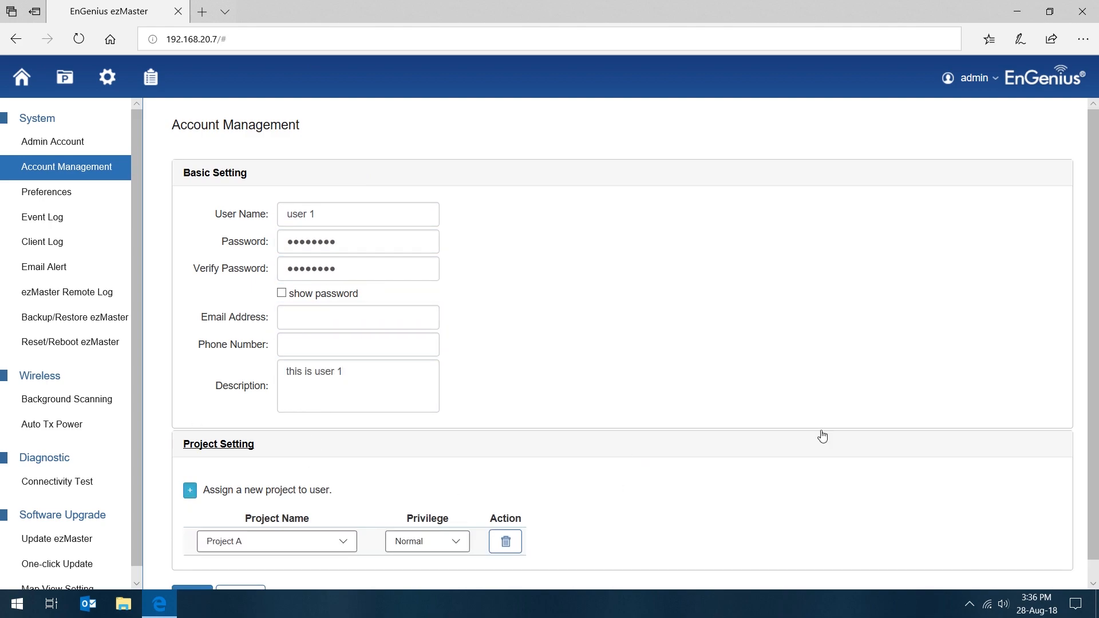
{"action": "scroll", "coordinate": [779, 459], "scroll_direction": "down", "scroll_amount": 1}
{"action": "left_click", "coordinate": [303, 521]}
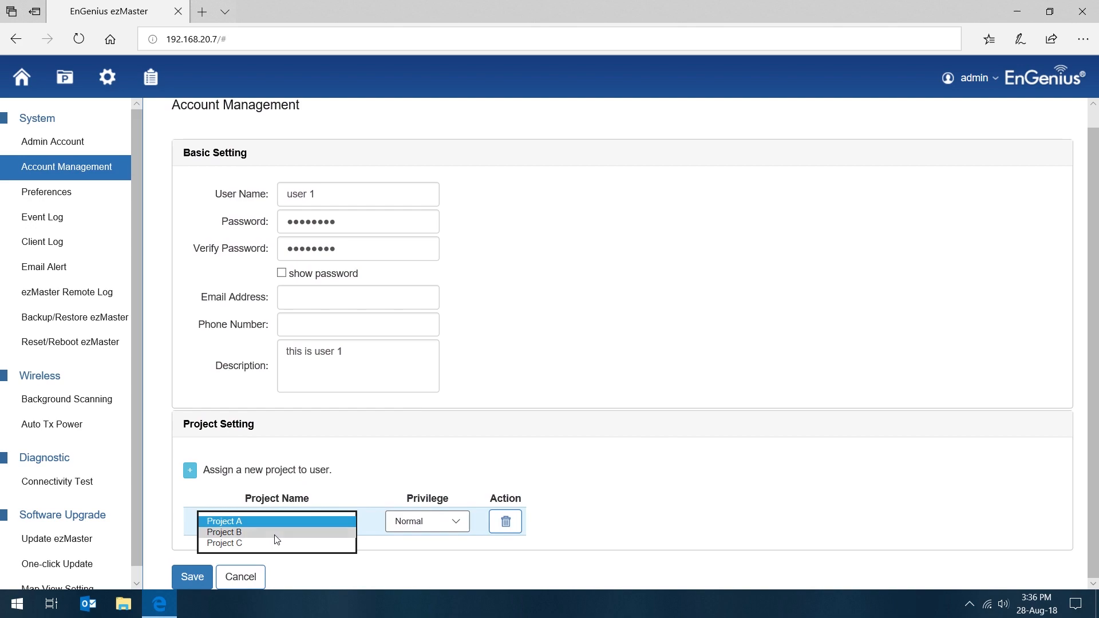
{"action": "left_click", "coordinate": [277, 543]}
{"action": "left_click", "coordinate": [278, 520]}
{"action": "left_click", "coordinate": [269, 519]}
{"action": "left_click", "coordinate": [276, 518]}
{"action": "left_click", "coordinate": [253, 510]}
{"action": "left_click", "coordinate": [432, 524]}
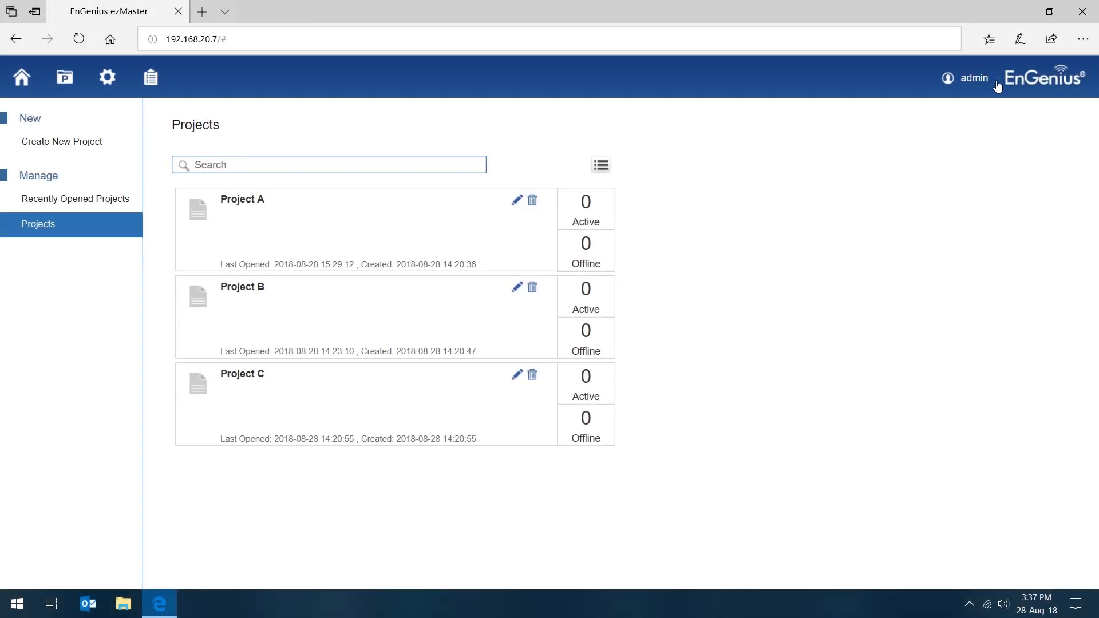
Step: Log out of the admin account, sign in as user 1 with the account password, and open the projects
{"action": "left_click", "coordinate": [991, 80]}
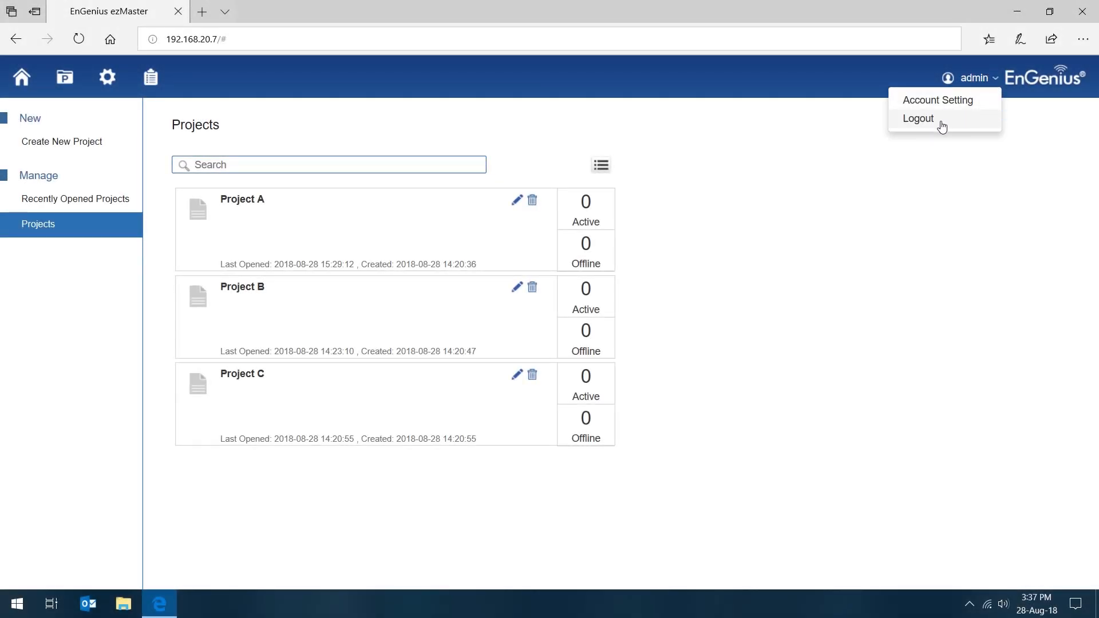
{"action": "left_click", "coordinate": [941, 126]}
{"action": "left_click", "coordinate": [740, 287]}
{"action": "type", "text": "user 1"}
{"action": "key", "text": "Tab"}
{"action": "type", "text": "12345678"}
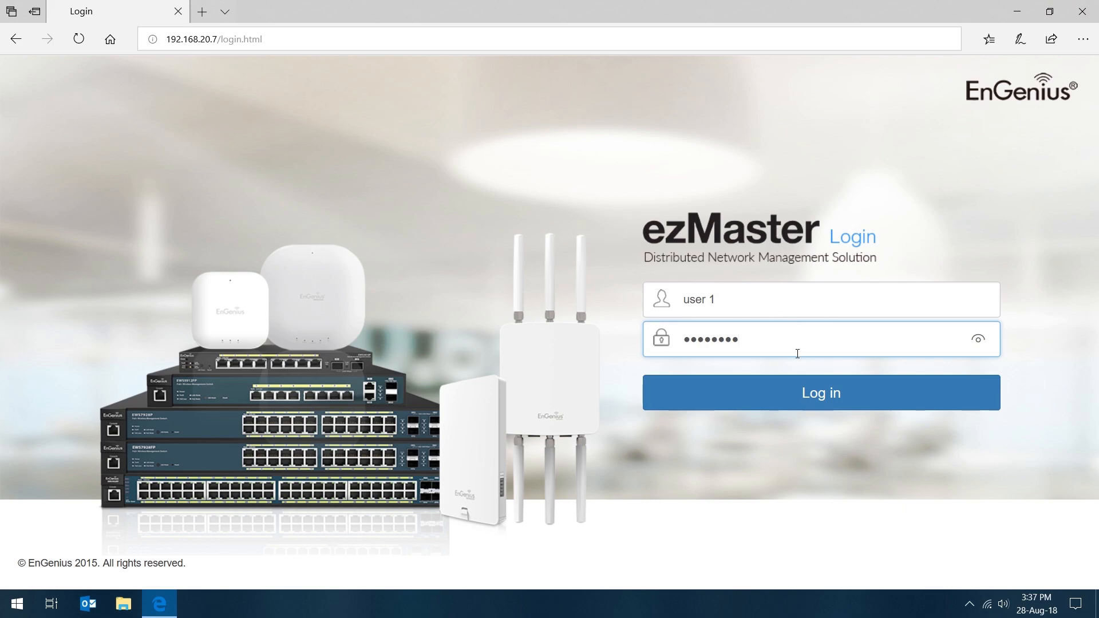
{"action": "left_click", "coordinate": [797, 408]}
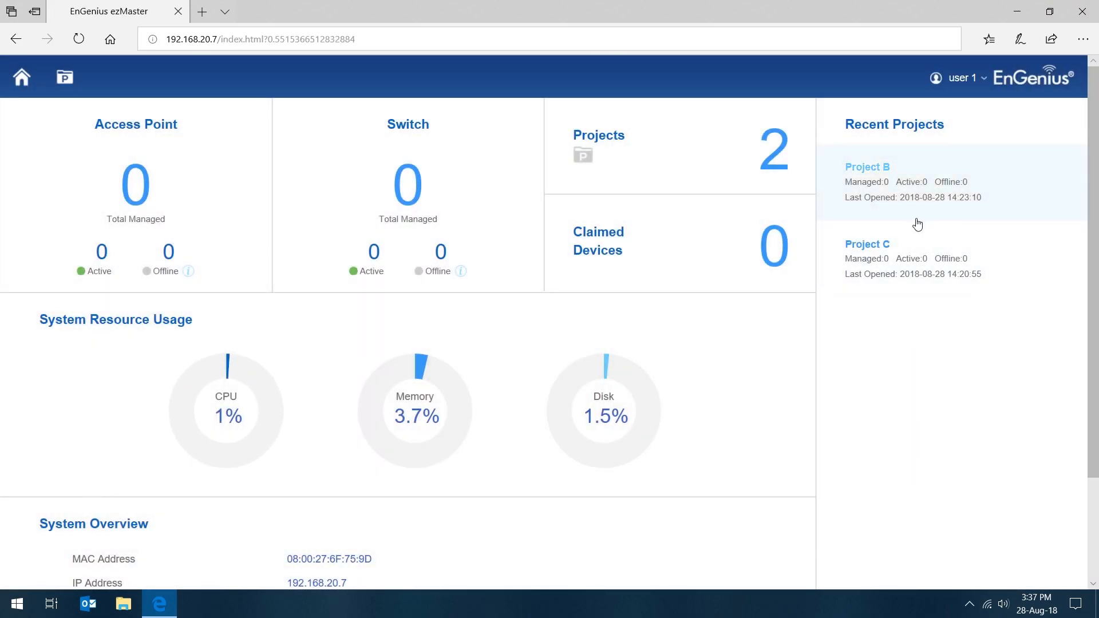
{"action": "left_click", "coordinate": [68, 91]}
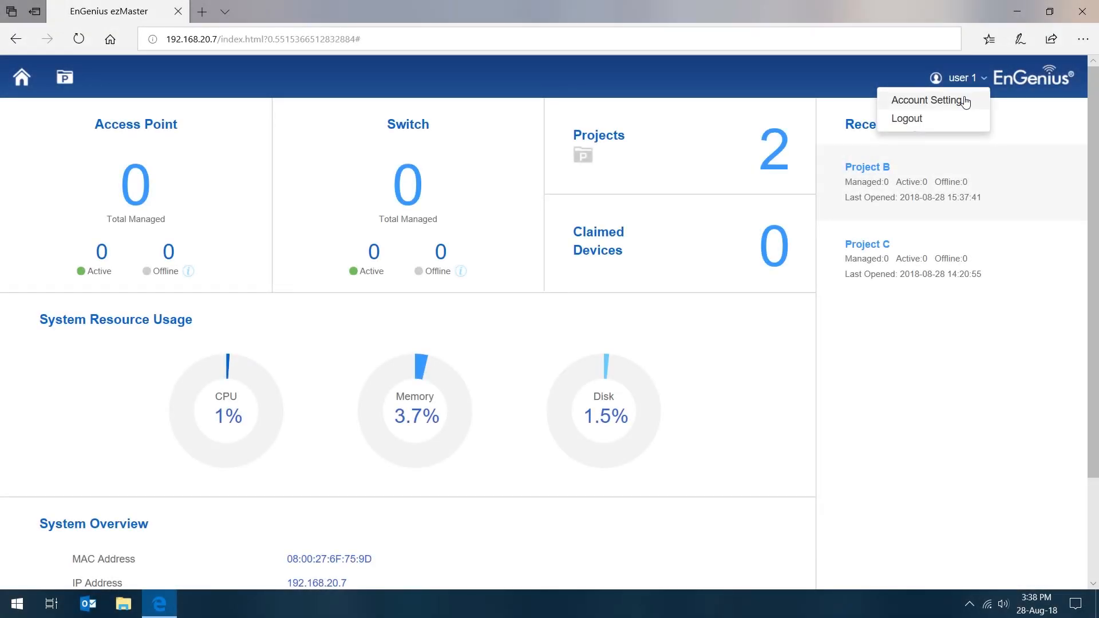
Step: Enter an email address and a phone number in the account settings of user 1 and save them
{"action": "left_click", "coordinate": [952, 103]}
{"action": "left_click", "coordinate": [518, 323]}
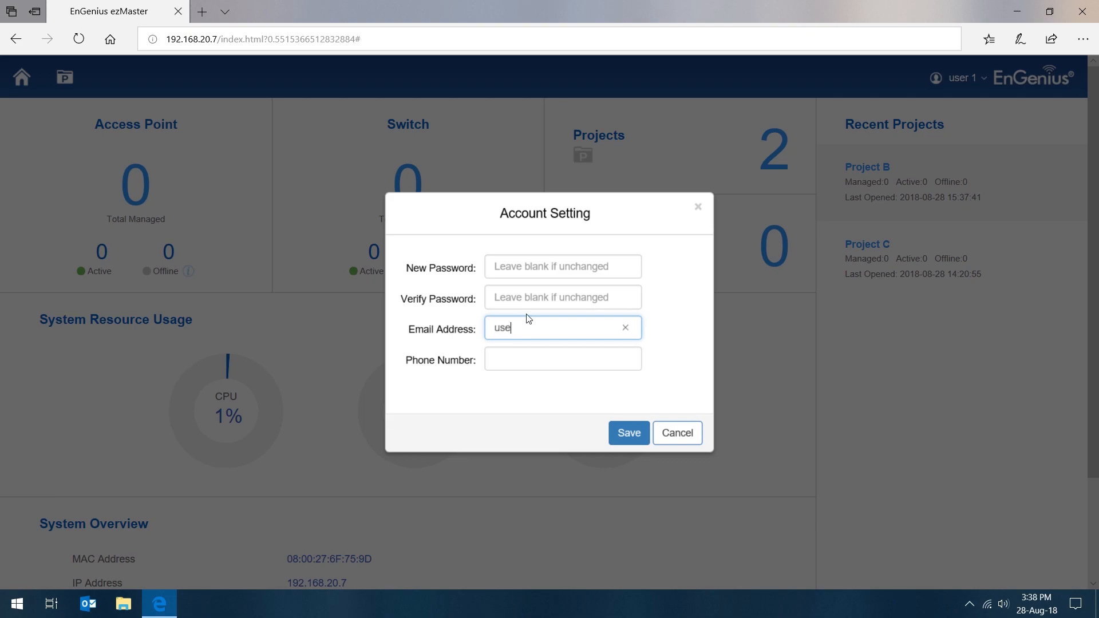
{"action": "key", "text": "Tab"}
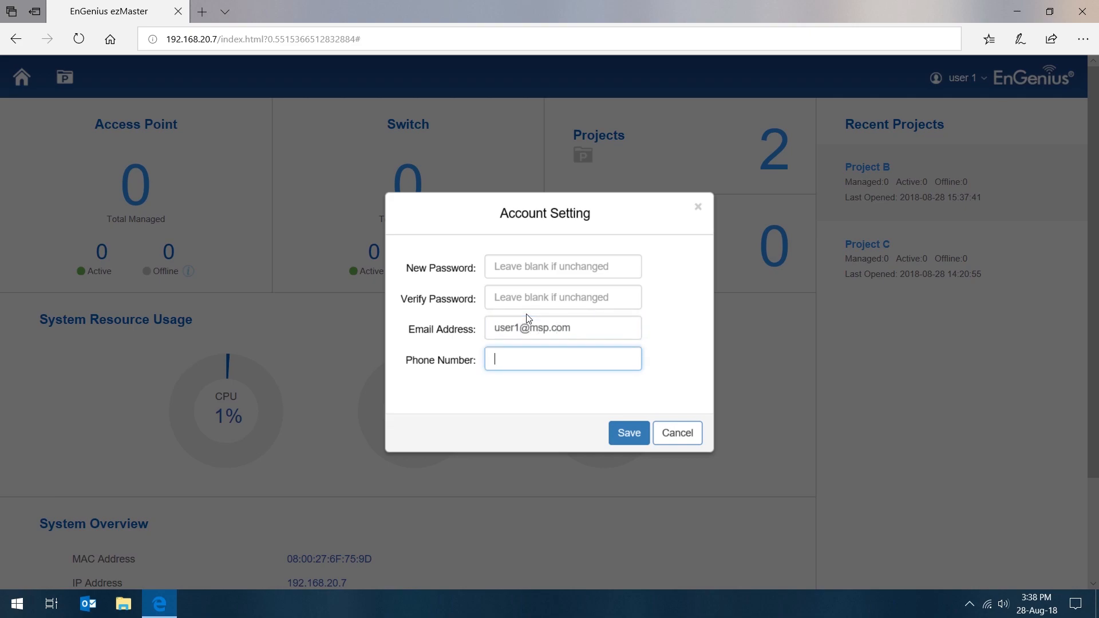
{"action": "type", "text": "000000000"}
{"action": "left_click", "coordinate": [628, 433]}
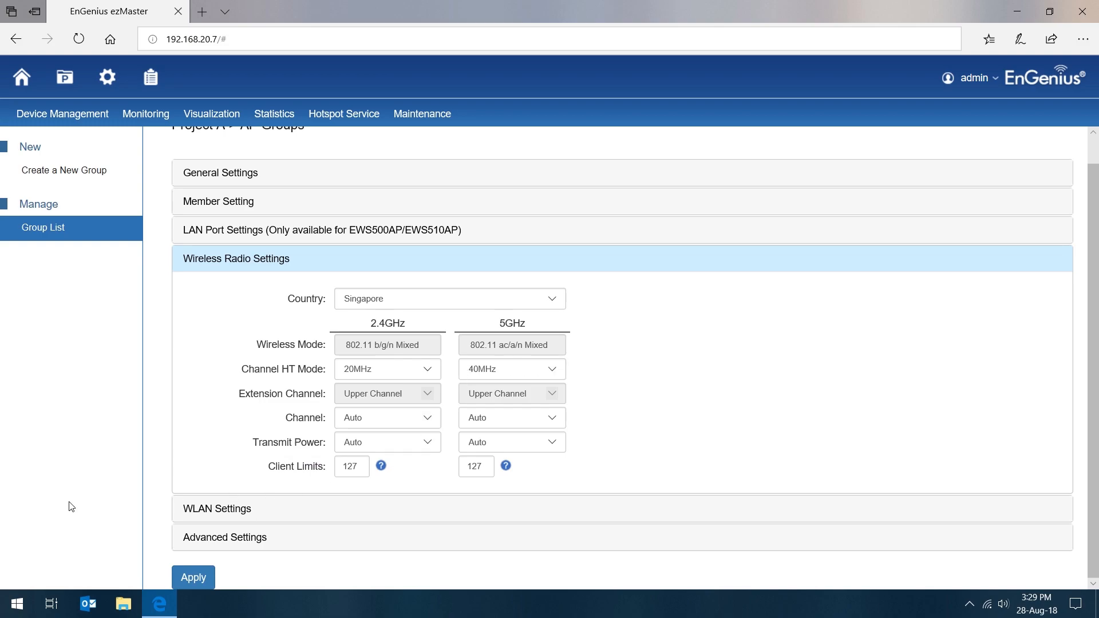
Step: Open the WLAN settings of Project A's AP group and switch Guest SSID's 2.4GHz and 5GHz bands off and back on
{"action": "left_click", "coordinate": [218, 512]}
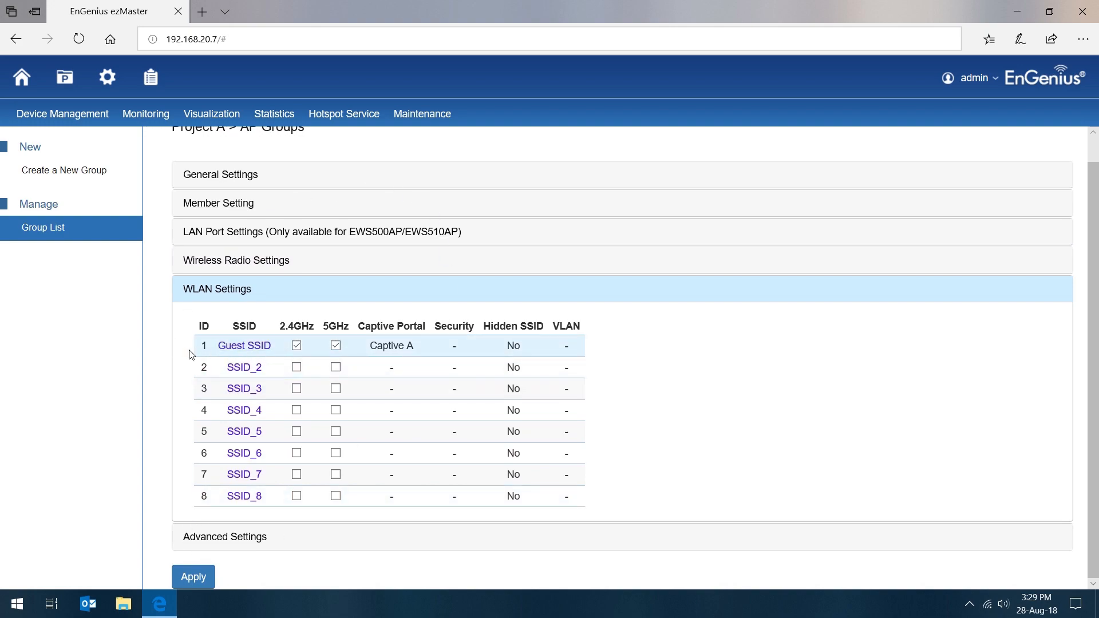
{"action": "left_click", "coordinate": [298, 369]}
{"action": "left_click", "coordinate": [294, 369]}
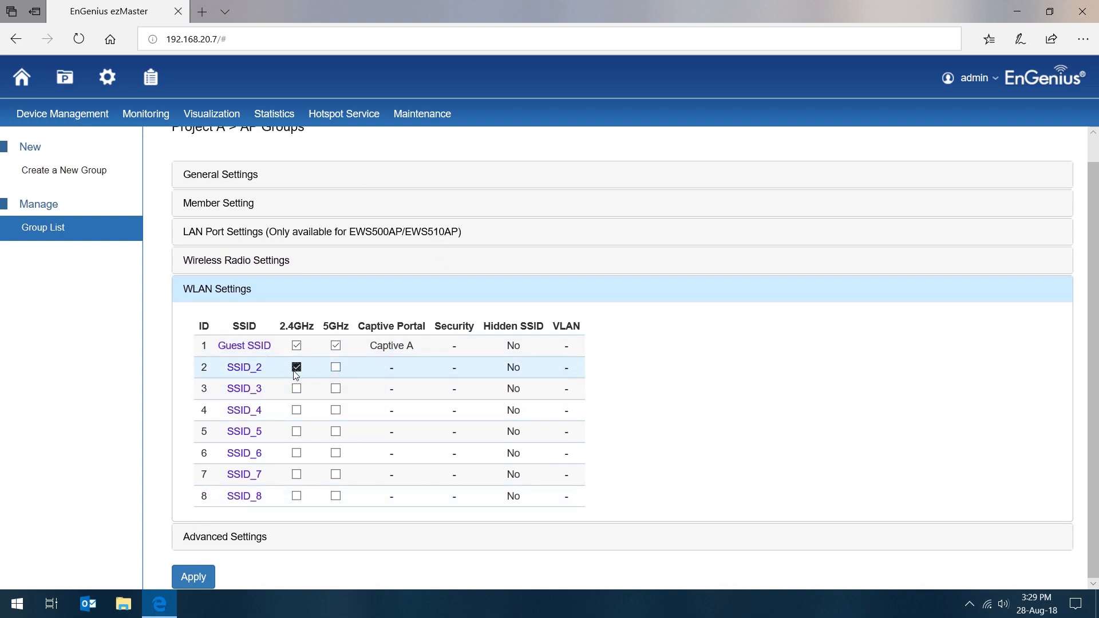
{"action": "left_click", "coordinate": [297, 346]}
{"action": "left_click", "coordinate": [336, 346]}
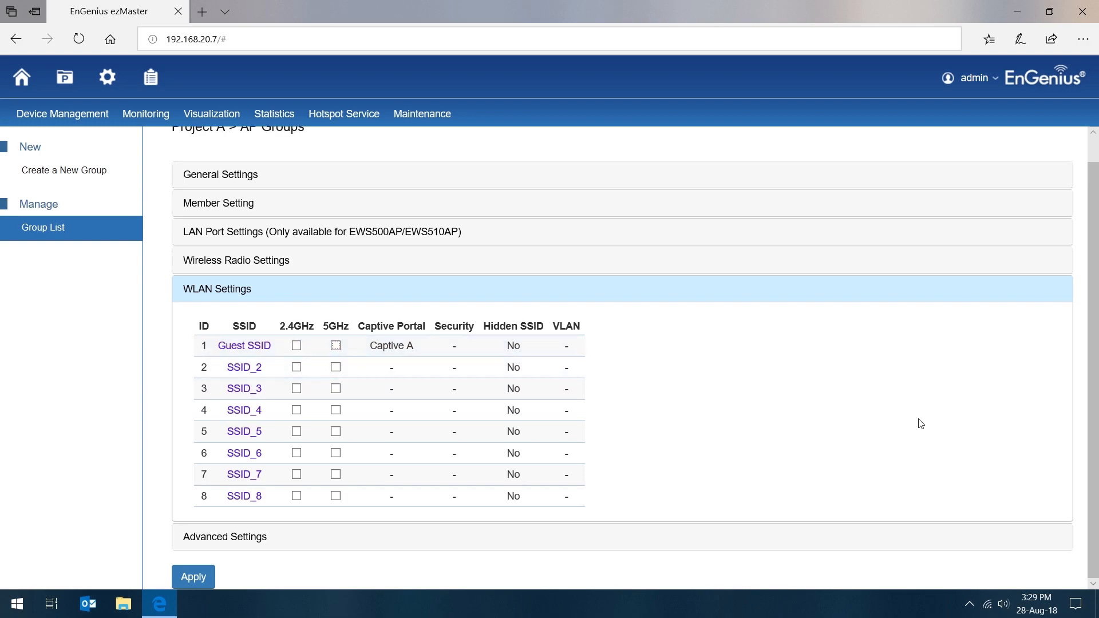
{"action": "left_click", "coordinate": [296, 346]}
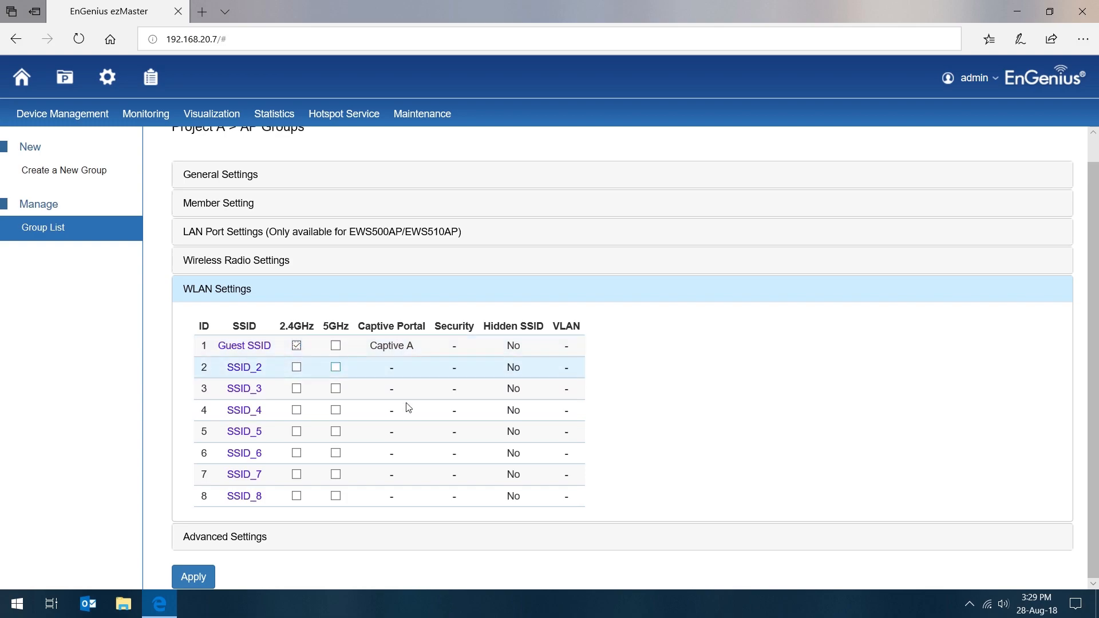
{"action": "left_click", "coordinate": [336, 346]}
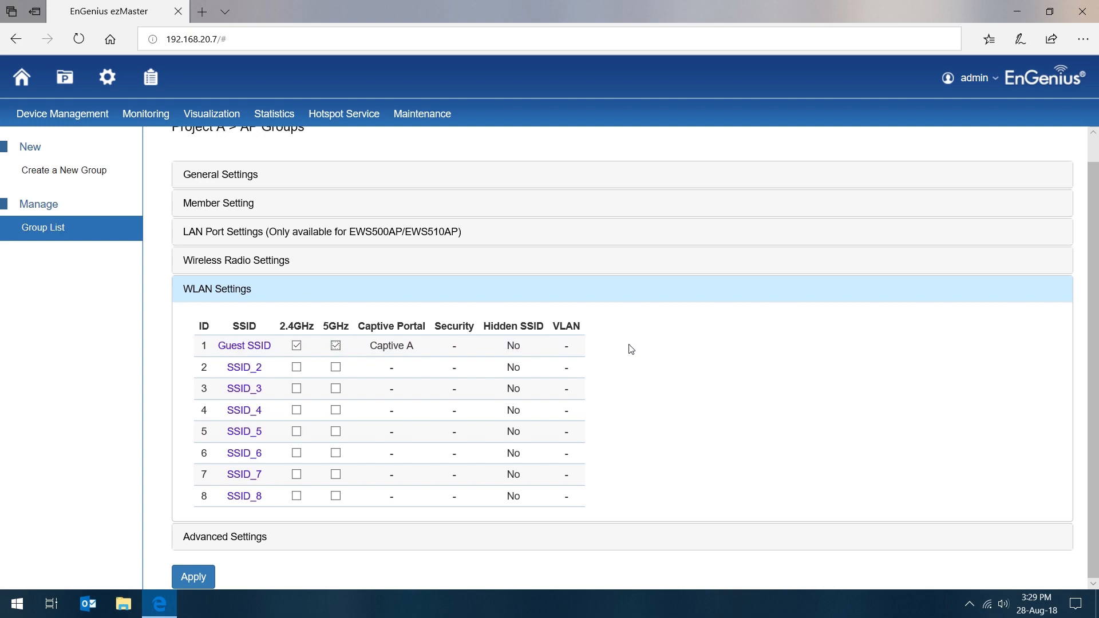
Step: Try enabling SSID_2 on 2.4GHz and SSID_3 on 5GHz, and revert both changes
{"action": "left_click", "coordinate": [297, 367]}
{"action": "left_click", "coordinate": [335, 389]}
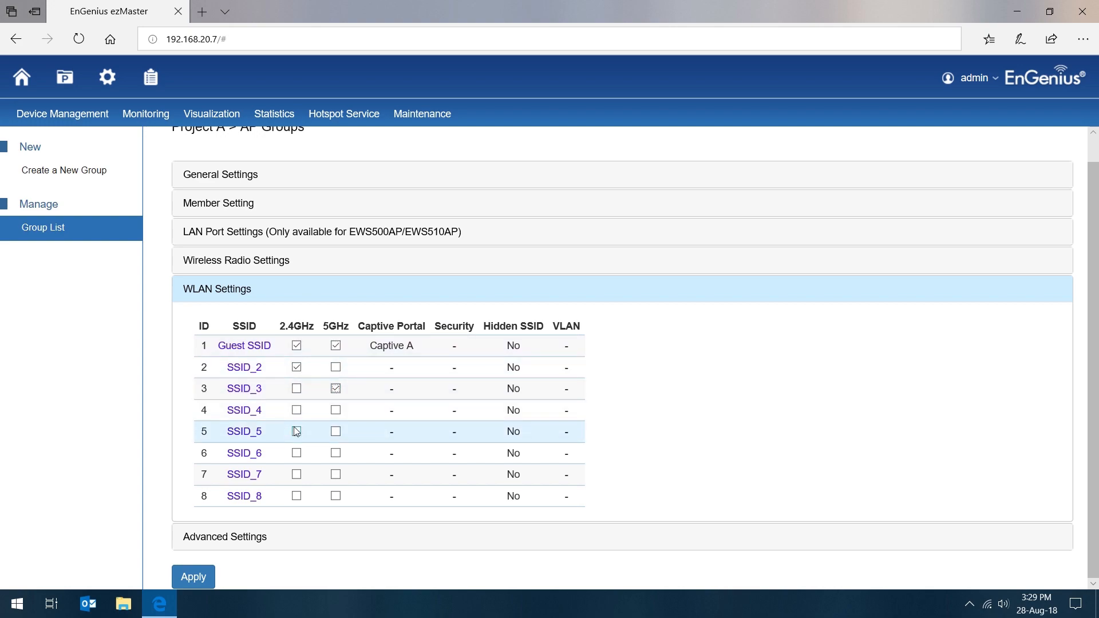
{"action": "left_click", "coordinate": [335, 389]}
{"action": "left_click", "coordinate": [297, 367]}
Step: Open the Guest SSID configuration, and clear and re-enable both its 2.4GHz and 5GHz bands
{"action": "left_click", "coordinate": [245, 353]}
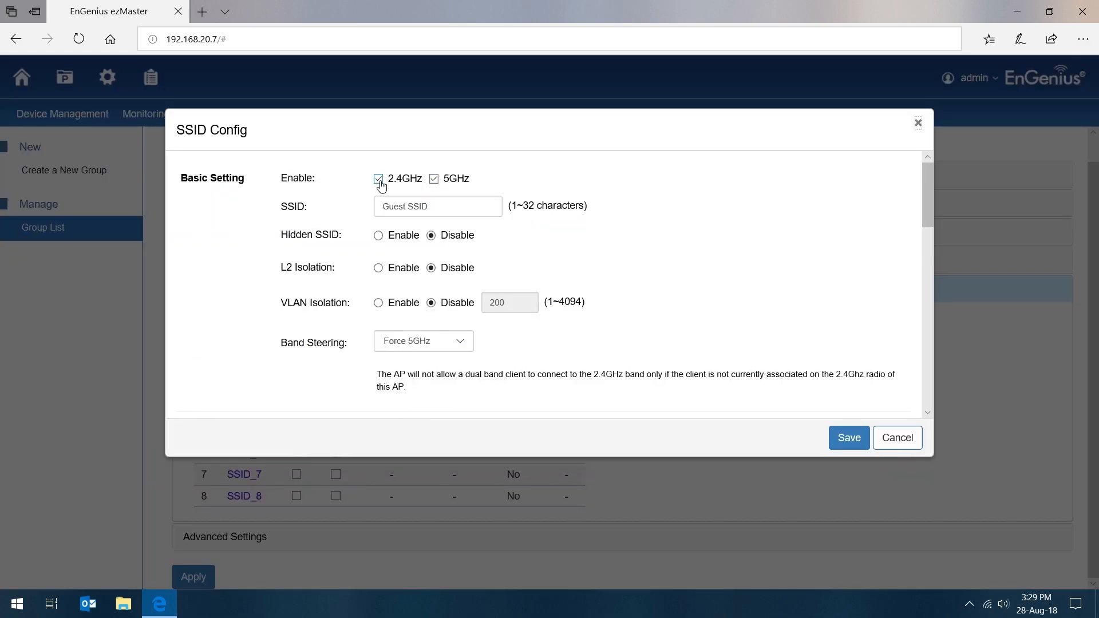
{"action": "left_click", "coordinate": [379, 178]}
{"action": "left_click", "coordinate": [434, 179]}
{"action": "left_click_drag", "start_coordinate": [432, 206], "coordinate": [305, 194]}
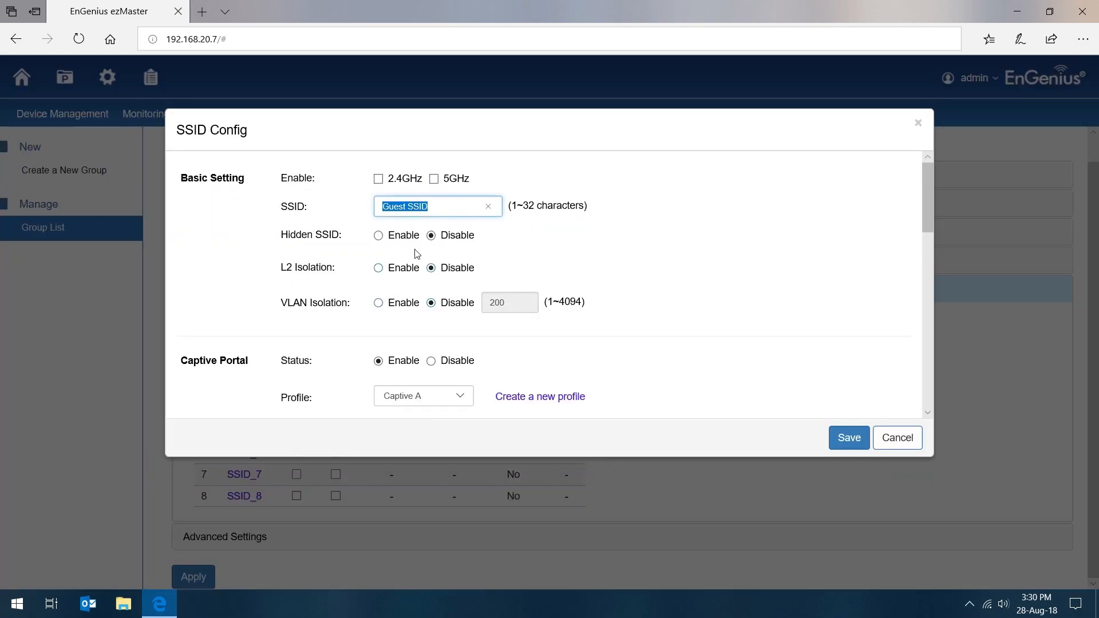
{"action": "left_click", "coordinate": [413, 163]}
{"action": "left_click", "coordinate": [376, 181]}
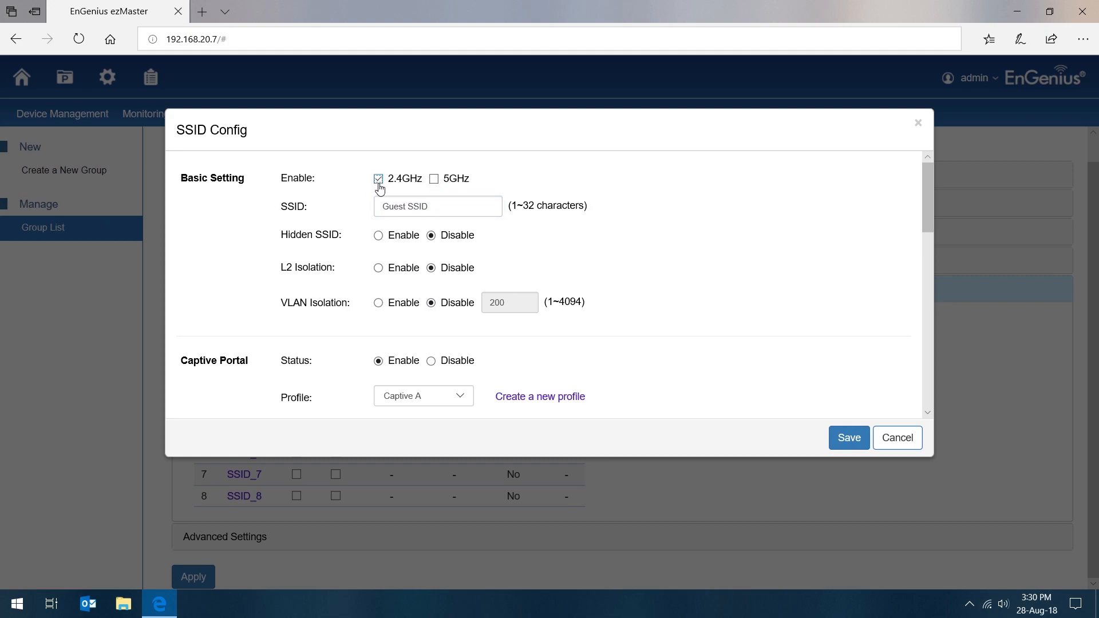
{"action": "left_click", "coordinate": [440, 182]}
Step: Try the Disabled, Prefer 5GHz and Band Balance options for Guest SSID's band steering, and return it to Force 5GHz
{"action": "scroll", "coordinate": [447, 360], "scroll_direction": "down", "scroll_amount": 1}
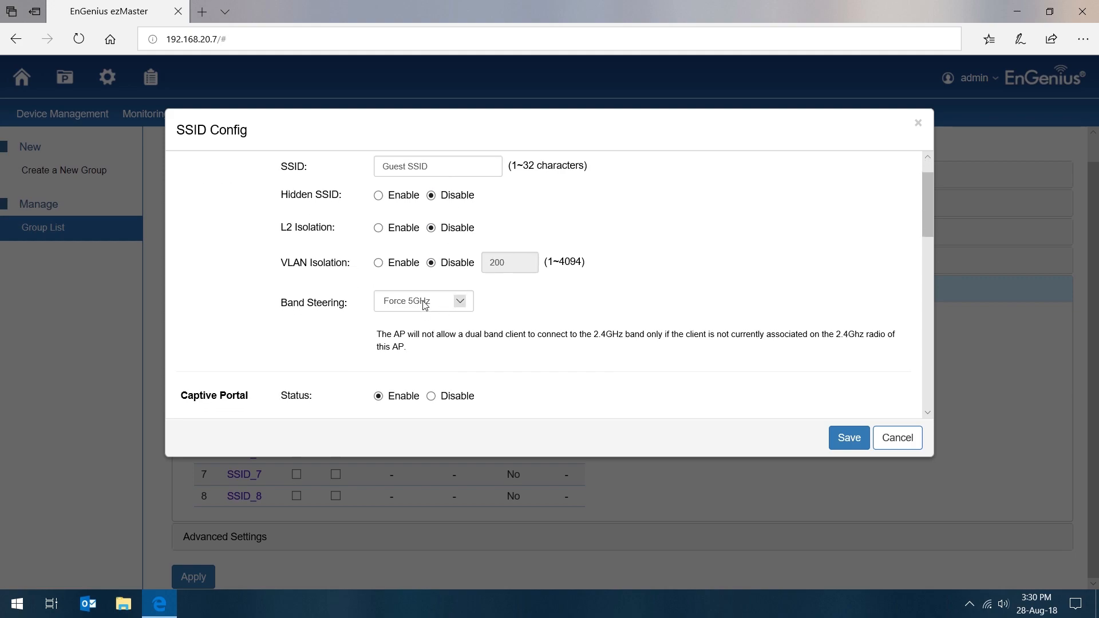
{"action": "left_click", "coordinate": [456, 301]}
{"action": "left_click", "coordinate": [428, 279]}
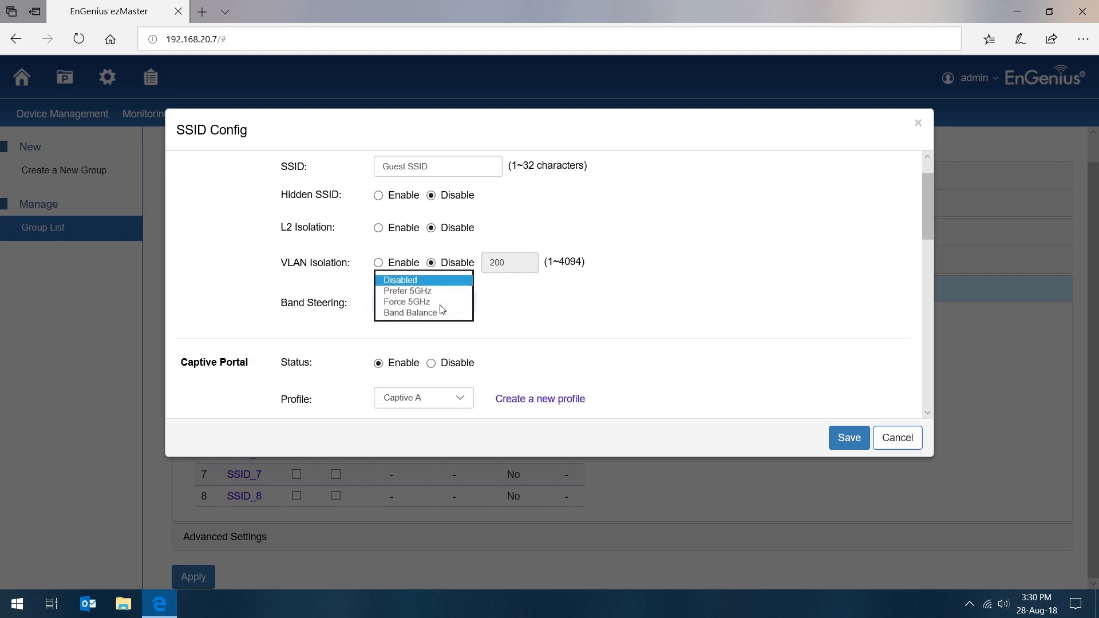
{"action": "left_click", "coordinate": [432, 307]}
{"action": "left_click", "coordinate": [432, 312]}
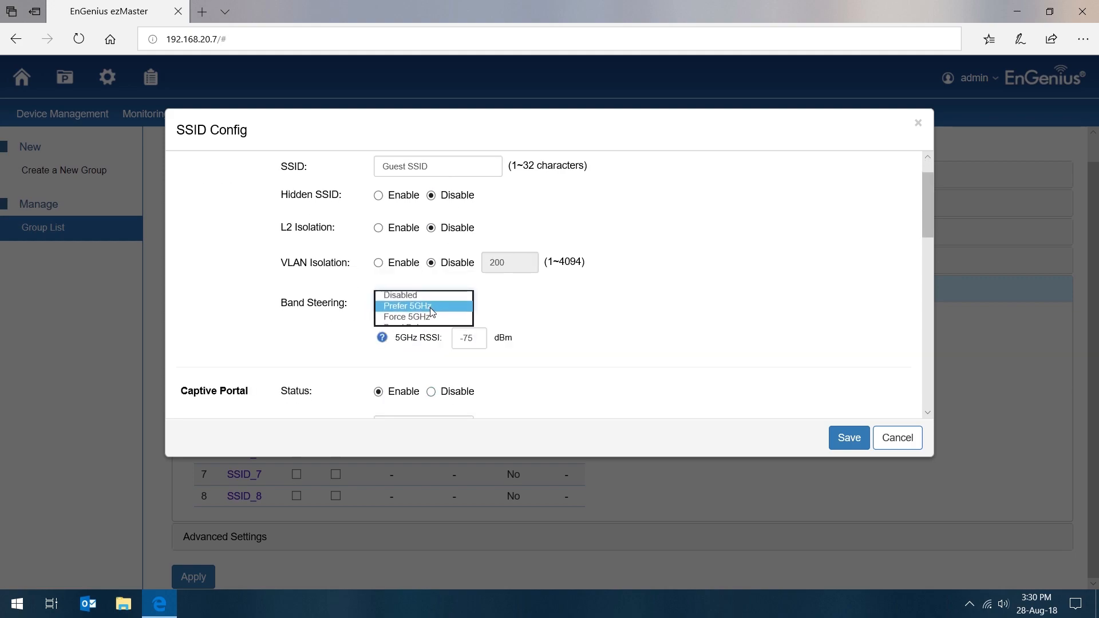
{"action": "left_click", "coordinate": [429, 307]}
{"action": "left_click", "coordinate": [426, 315]}
{"action": "left_click", "coordinate": [429, 304]}
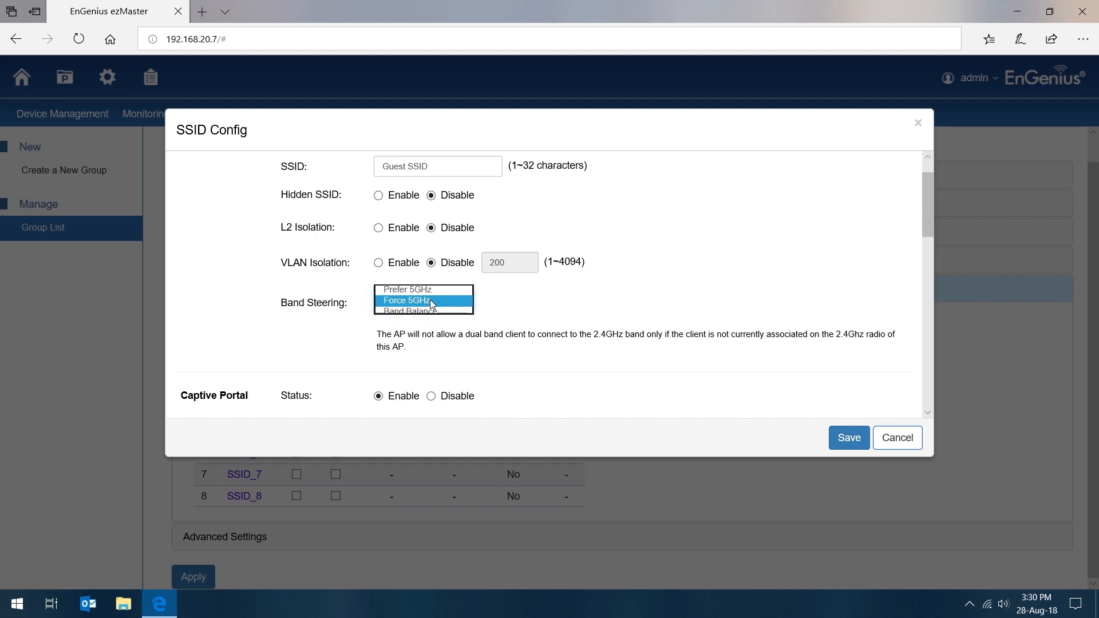
{"action": "left_click", "coordinate": [428, 314]}
{"action": "scroll", "coordinate": [429, 318], "scroll_direction": "down", "scroll_amount": 2}
{"action": "scroll", "coordinate": [427, 314], "scroll_direction": "up", "scroll_amount": 2}
{"action": "left_click", "coordinate": [426, 304]}
{"action": "left_click", "coordinate": [428, 290]}
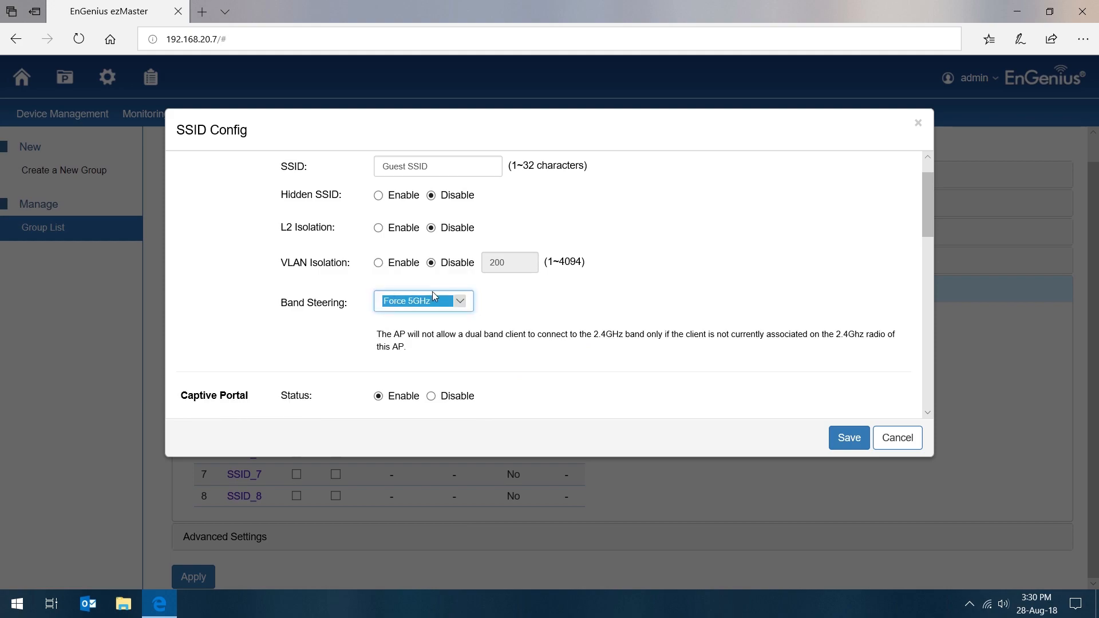
{"action": "left_click", "coordinate": [677, 324]}
Step: Enable L2 isolation in the basic settings of Guest SSID
{"action": "scroll", "coordinate": [681, 338], "scroll_direction": "up", "scroll_amount": 1}
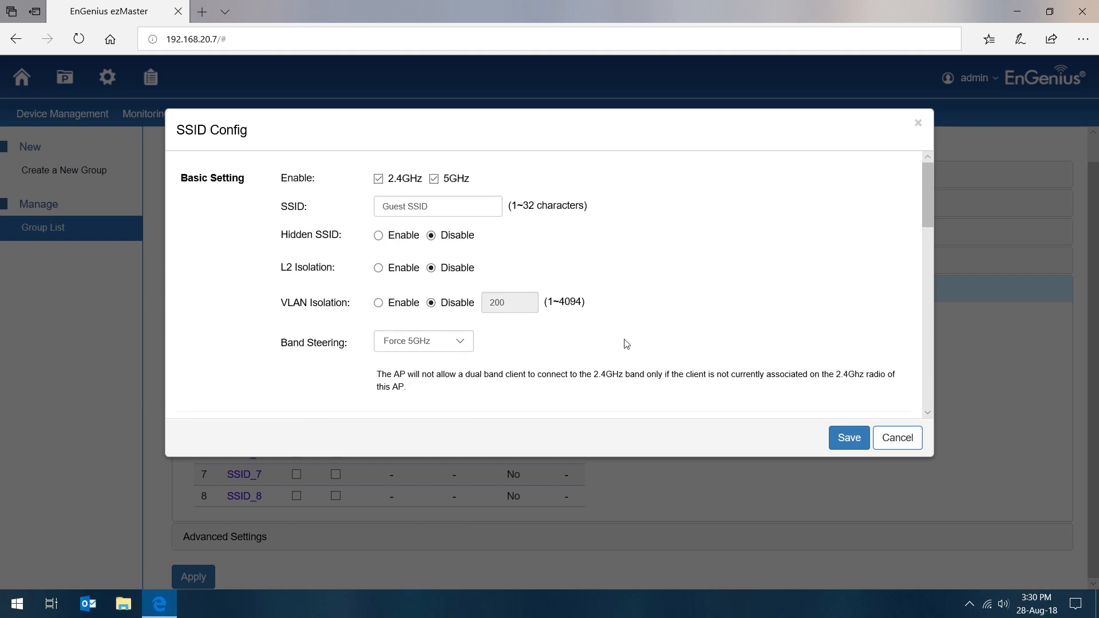
{"action": "left_click", "coordinate": [379, 268]}
{"action": "left_click_drag", "start_coordinate": [280, 269], "coordinate": [399, 277]}
{"action": "left_click", "coordinate": [489, 261]}
Step: Try disabling Guest SSID's captive portal, and restore it to enabled with the Captive A profile
{"action": "scroll", "coordinate": [300, 349], "scroll_direction": "down", "scroll_amount": 2}
{"action": "scroll", "coordinate": [380, 324], "scroll_direction": "down", "scroll_amount": 1}
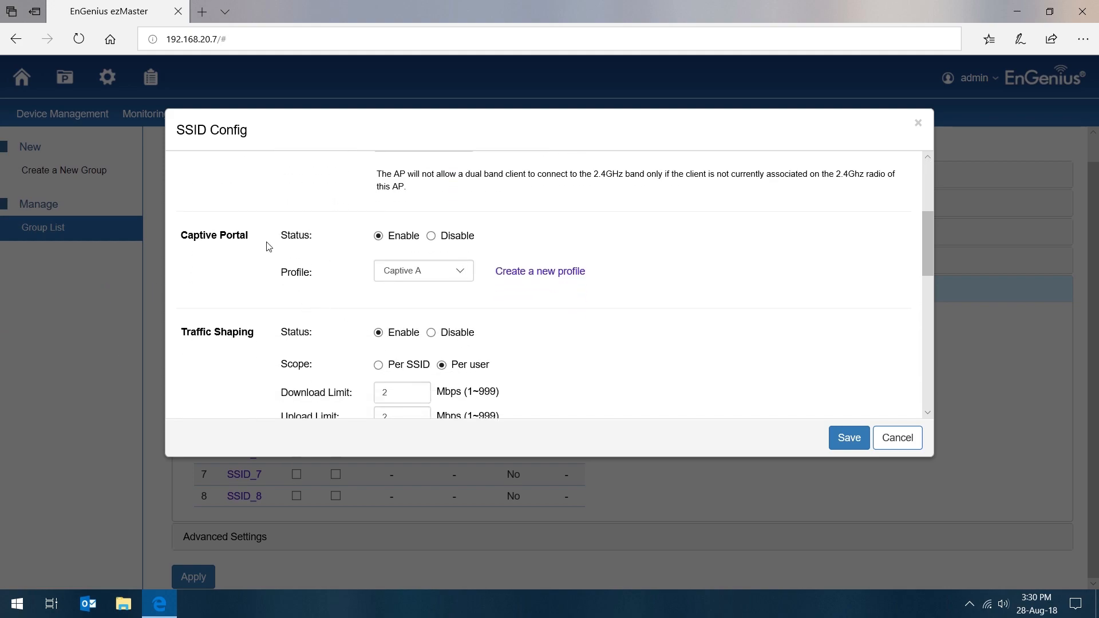
{"action": "left_click", "coordinate": [430, 236]}
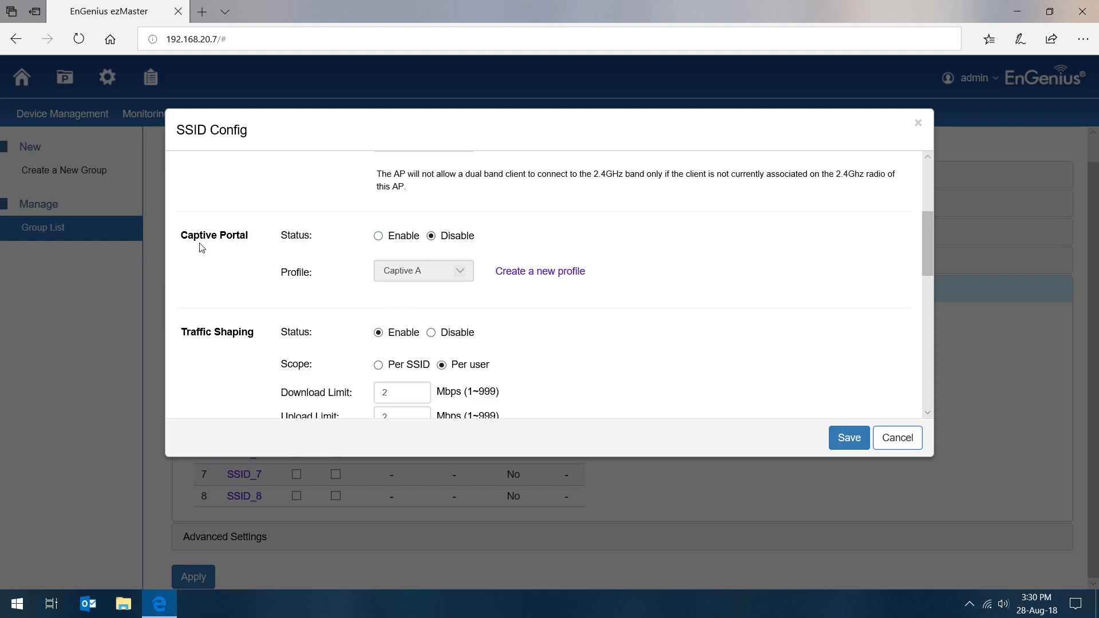
{"action": "left_click_drag", "start_coordinate": [179, 238], "coordinate": [645, 248]}
{"action": "left_click", "coordinate": [647, 252]}
{"action": "left_click", "coordinate": [378, 236]}
{"action": "left_click", "coordinate": [413, 275]}
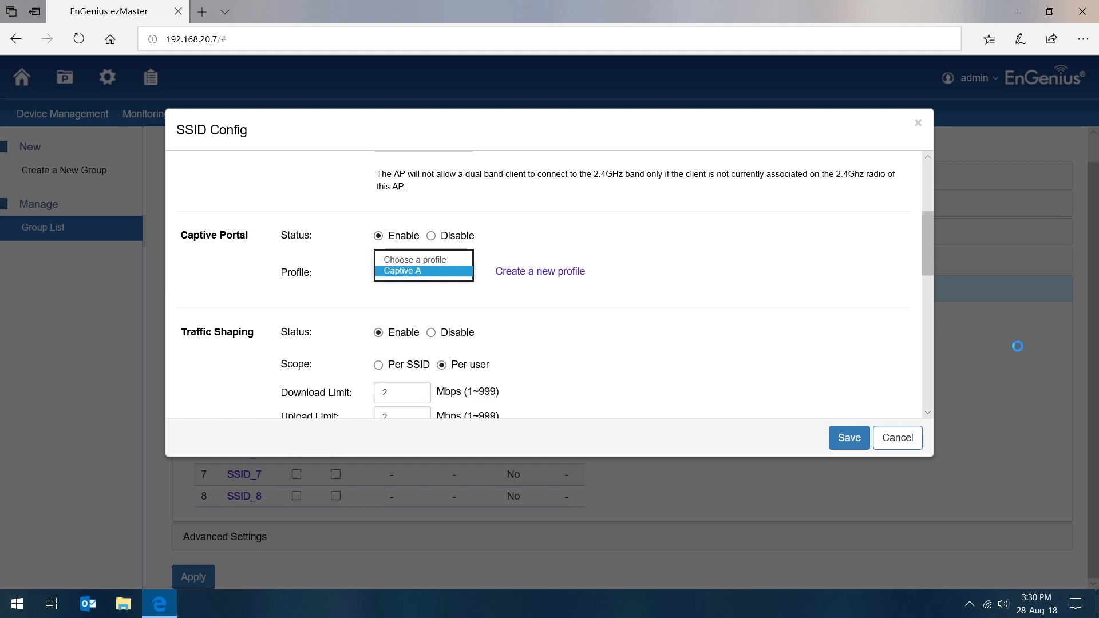
{"action": "left_click", "coordinate": [417, 272]}
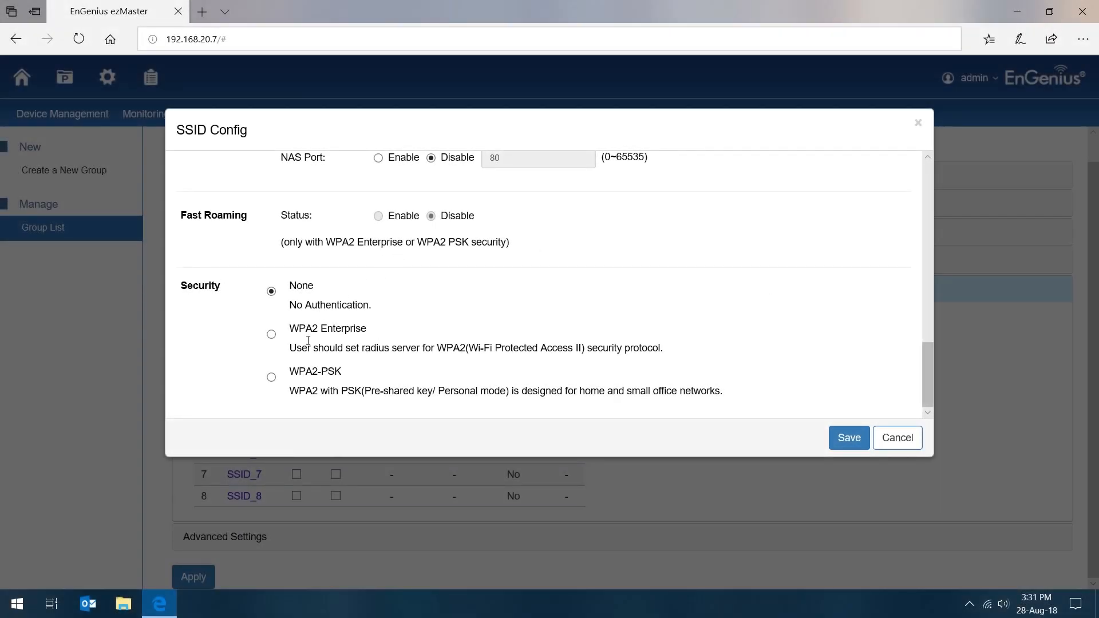
Step: Set Guest SSID's security to WPA2-PSK, enter the WPA passphrase, and save the SSID configuration
{"action": "left_click", "coordinate": [271, 376]}
{"action": "scroll", "coordinate": [395, 269], "scroll_direction": "down", "scroll_amount": 1}
{"action": "left_click", "coordinate": [518, 365]}
{"action": "type", "text": "0000000"}
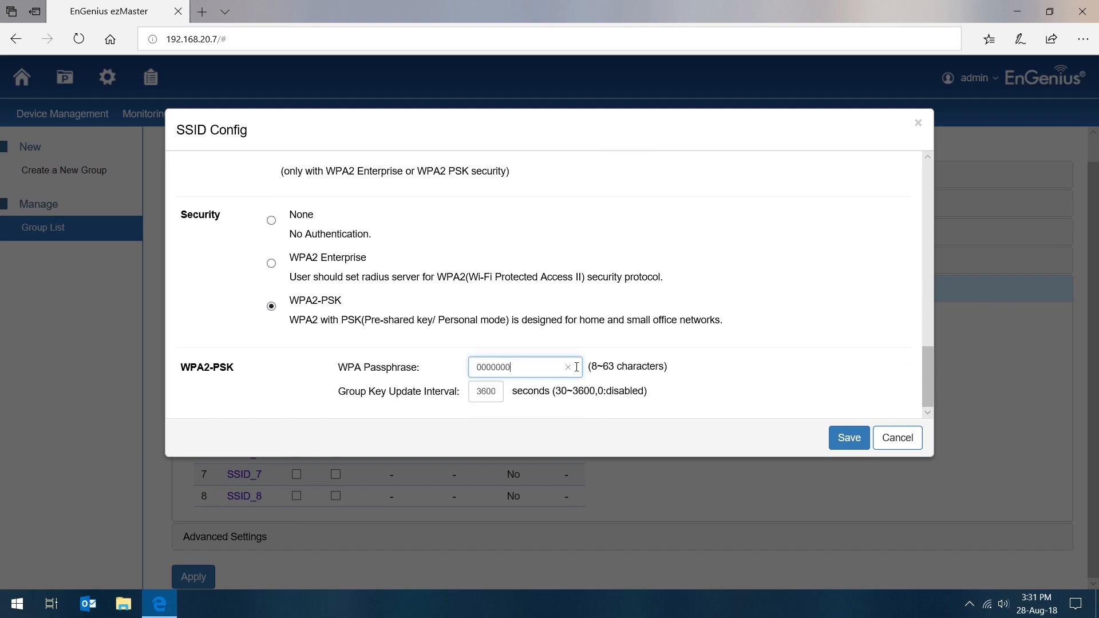
{"action": "type", "text": "0"}
{"action": "left_click", "coordinate": [849, 439]}
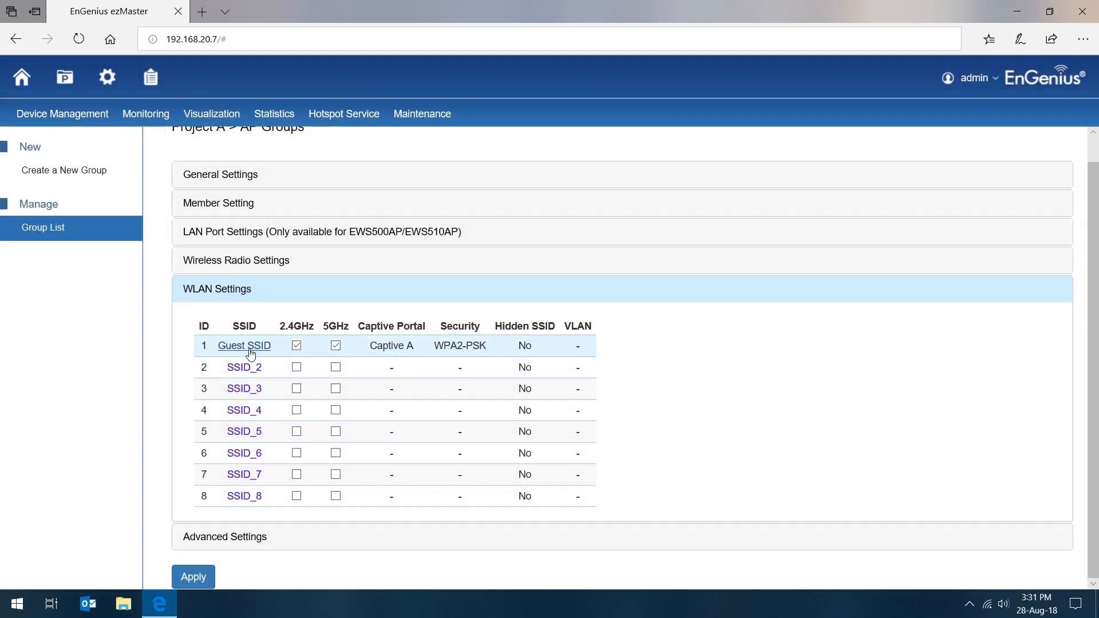
Step: Check Guest SSID's captive portal entry in the WLAN list and open the AP group's advanced settings
{"action": "triple_click", "coordinate": [401, 346]}
{"action": "left_click", "coordinate": [726, 360]}
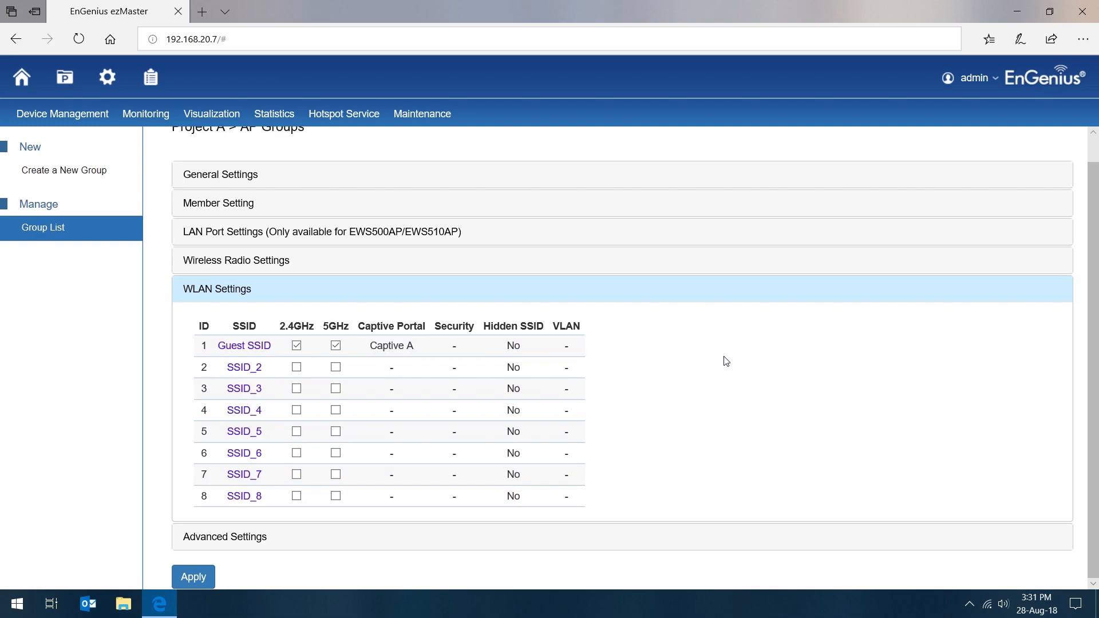
{"action": "left_click", "coordinate": [238, 543]}
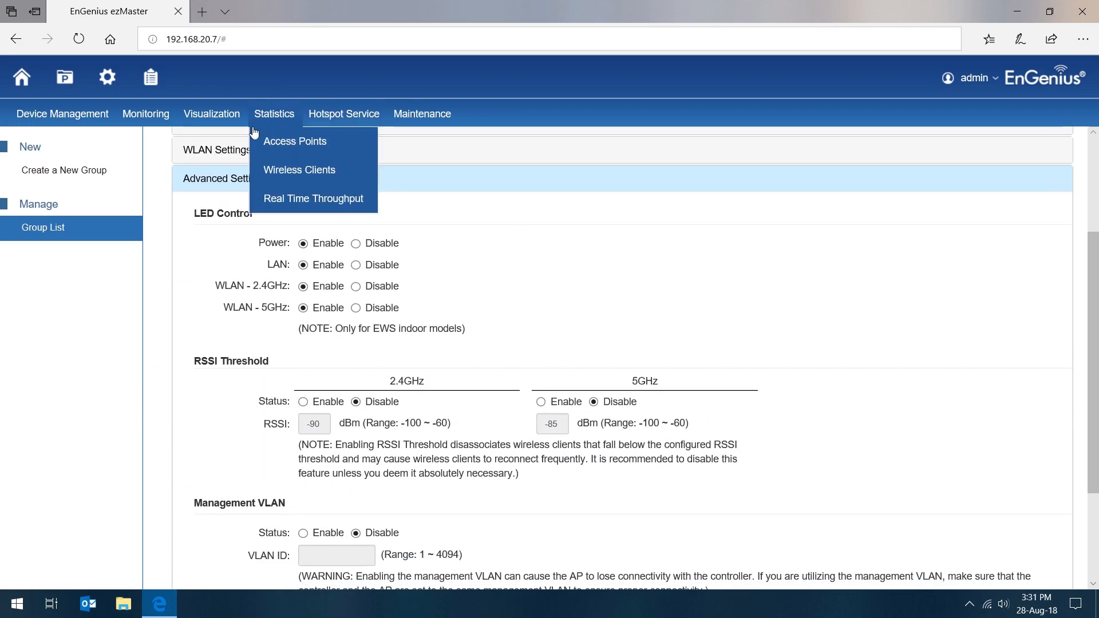
Step: Try enabling the RSSI threshold for 5GHz and 2.4GHz, and set both back to disabled
{"action": "left_click", "coordinate": [550, 403]}
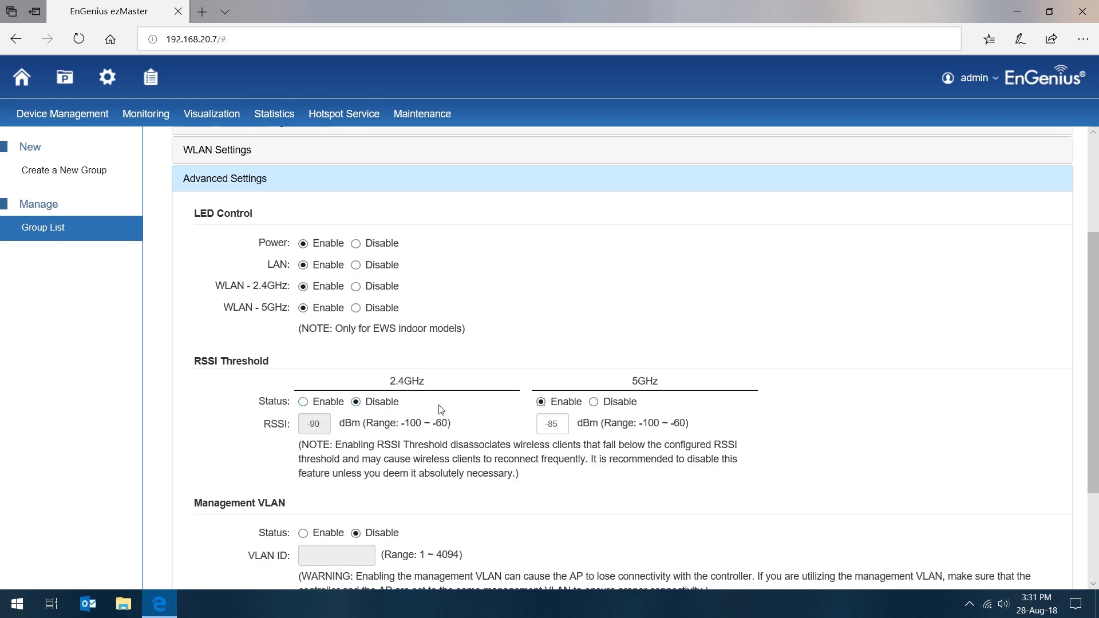
{"action": "left_click", "coordinate": [303, 403]}
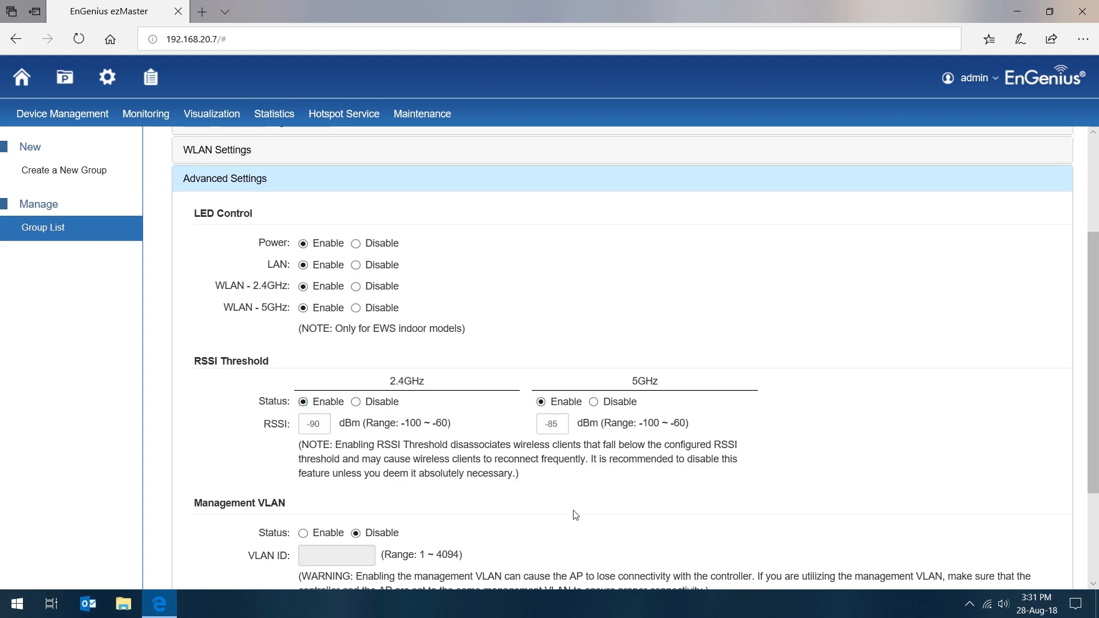
{"action": "left_click", "coordinate": [355, 401]}
{"action": "left_click", "coordinate": [593, 401]}
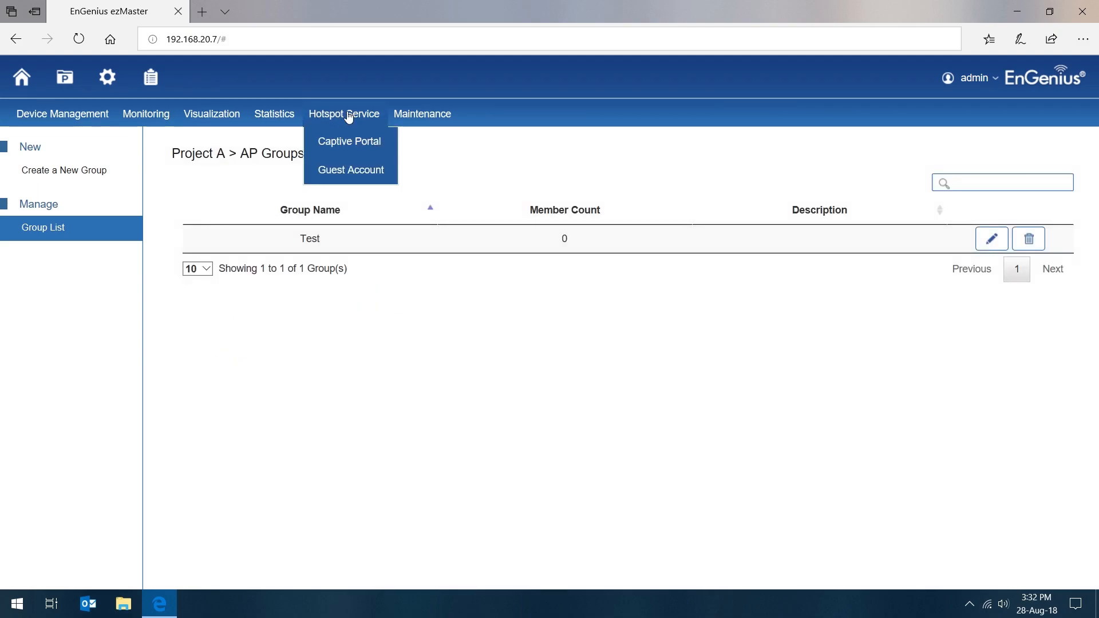
Step: Open Project A's Captive A captive portal profile for editing and set its network connection mode to NAT
{"action": "left_click", "coordinate": [353, 143]}
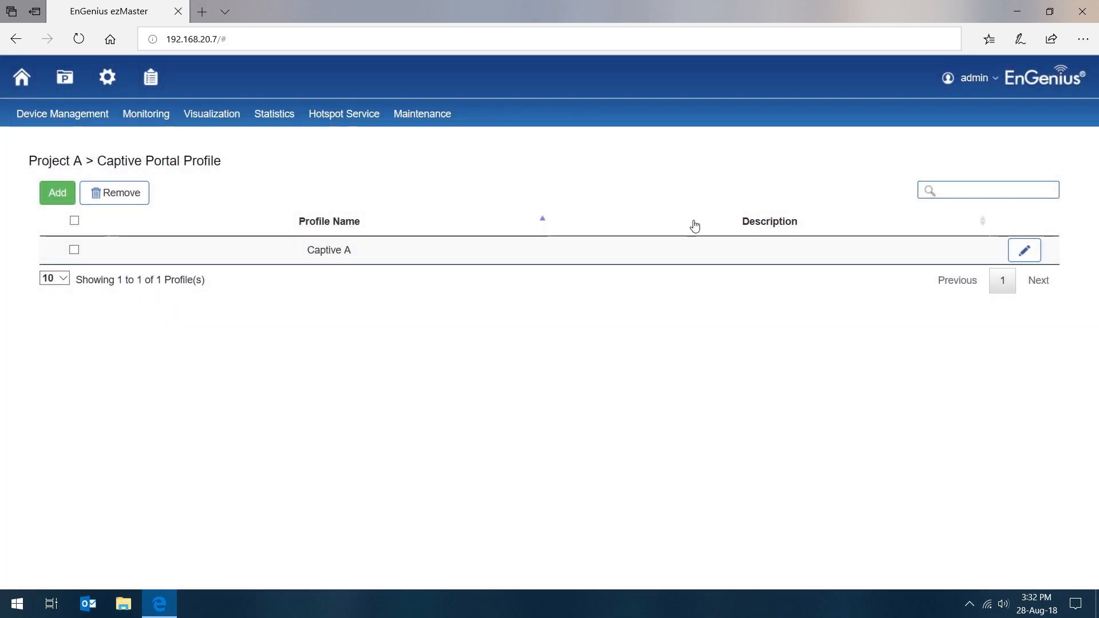
{"action": "left_click", "coordinate": [1015, 259]}
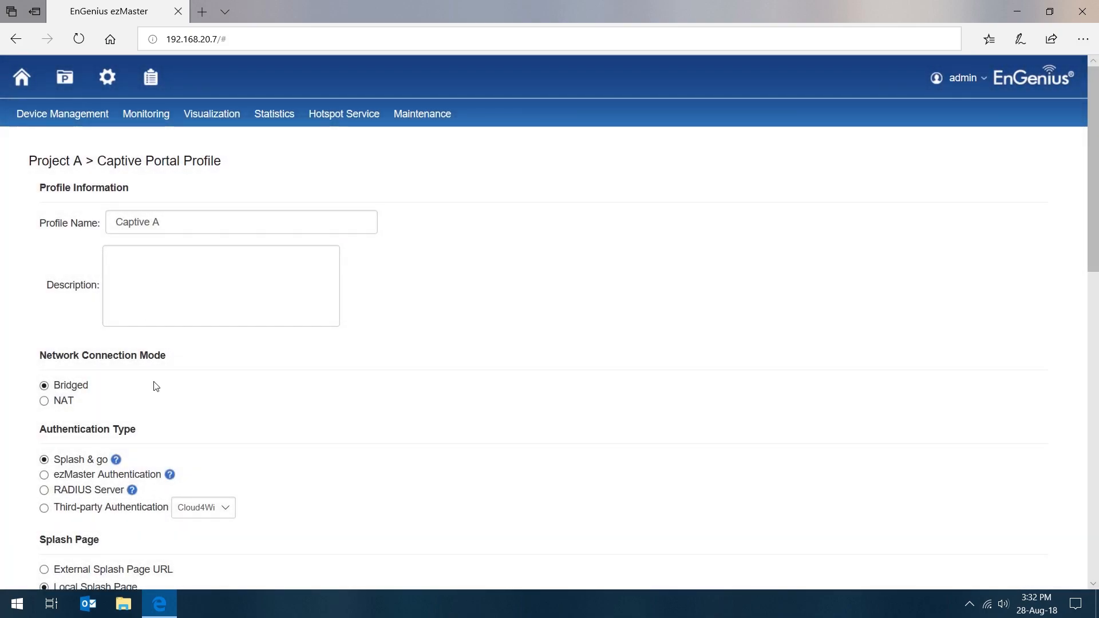
{"action": "scroll", "coordinate": [155, 376], "scroll_direction": "down", "scroll_amount": 3}
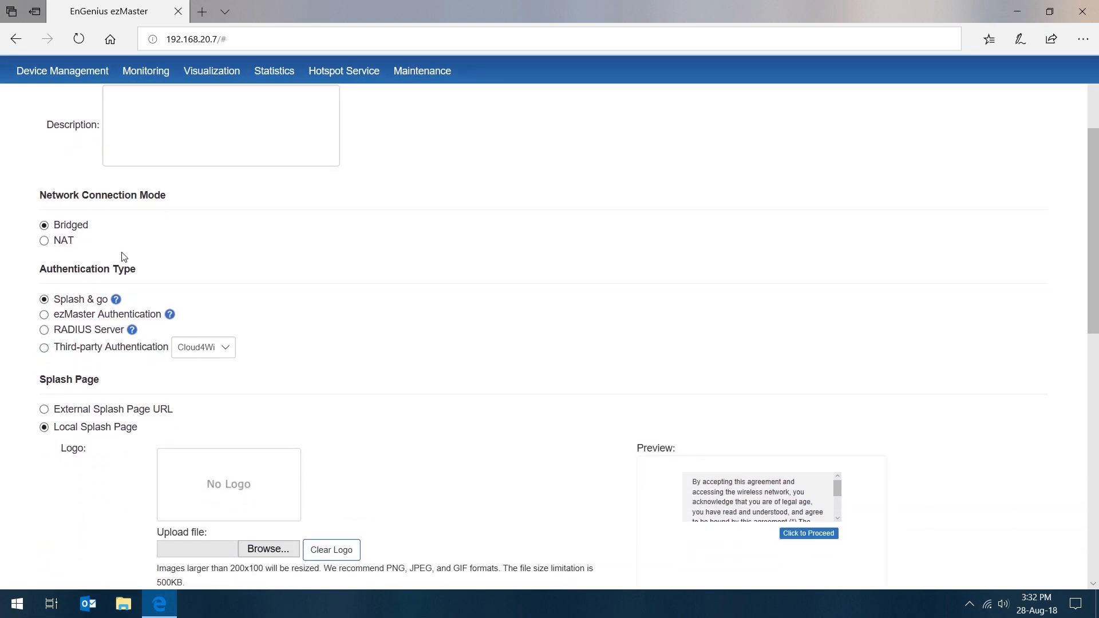
{"action": "left_click", "coordinate": [44, 240]}
{"action": "scroll", "coordinate": [102, 227], "scroll_direction": "up", "scroll_amount": 3}
{"action": "scroll", "coordinate": [153, 399], "scroll_direction": "down", "scroll_amount": 4}
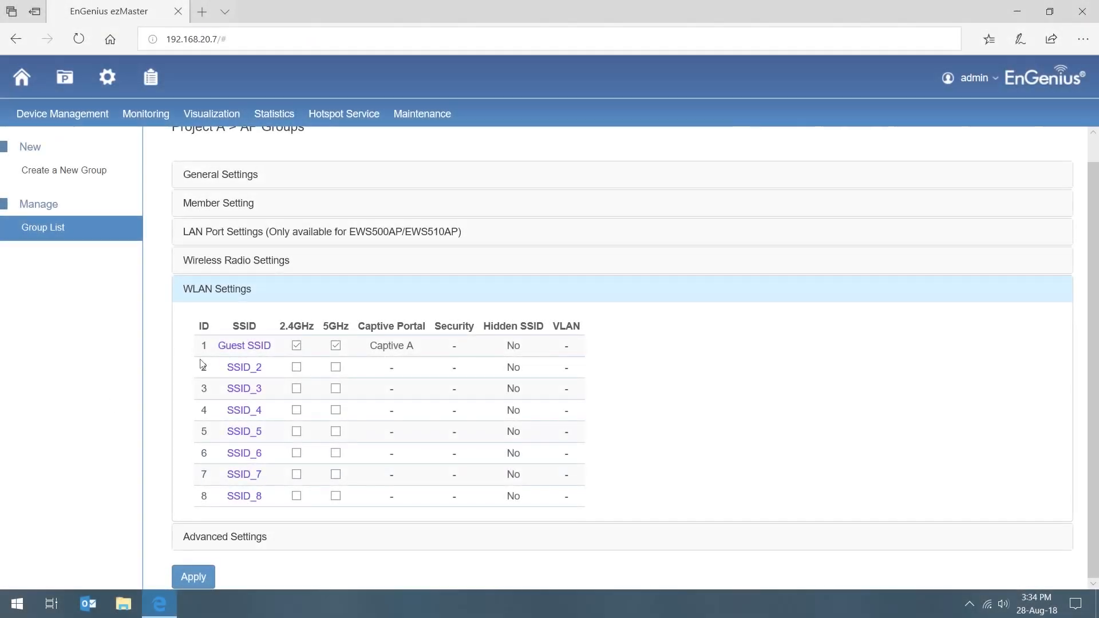
Step: Enable SSID_2 on 2.4GHz and 5GHz, rename it Just Splash, and choose its band steering mode
{"action": "left_click", "coordinate": [255, 371]}
{"action": "left_click", "coordinate": [378, 178]}
{"action": "left_click", "coordinate": [445, 177]}
{"action": "key", "text": "Tab"}
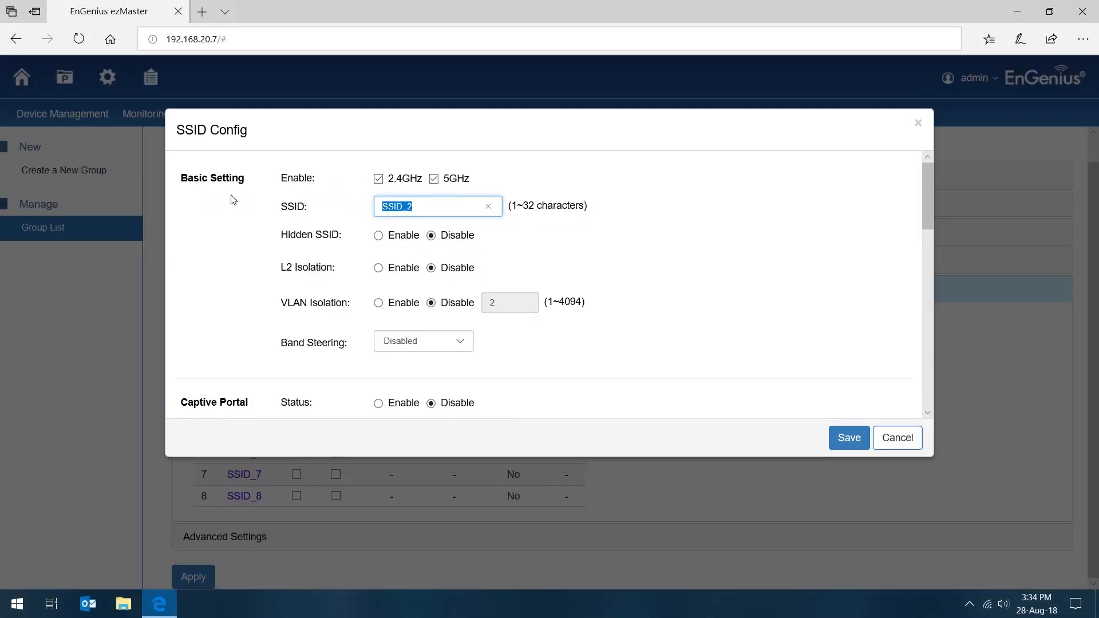
{"action": "type", "text": "Just S"}
{"action": "left_click", "coordinate": [408, 345]}
{"action": "left_click", "coordinate": [412, 362]}
Step: Enable the captive portal for Just Splash with the Captive B profile and save the SSID configuration
{"action": "scroll", "coordinate": [533, 331], "scroll_direction": "down", "scroll_amount": 3}
{"action": "left_click", "coordinate": [378, 276]}
{"action": "left_click", "coordinate": [435, 311]}
{"action": "left_click", "coordinate": [413, 332]}
{"action": "scroll", "coordinate": [482, 277], "scroll_direction": "down", "scroll_amount": 3}
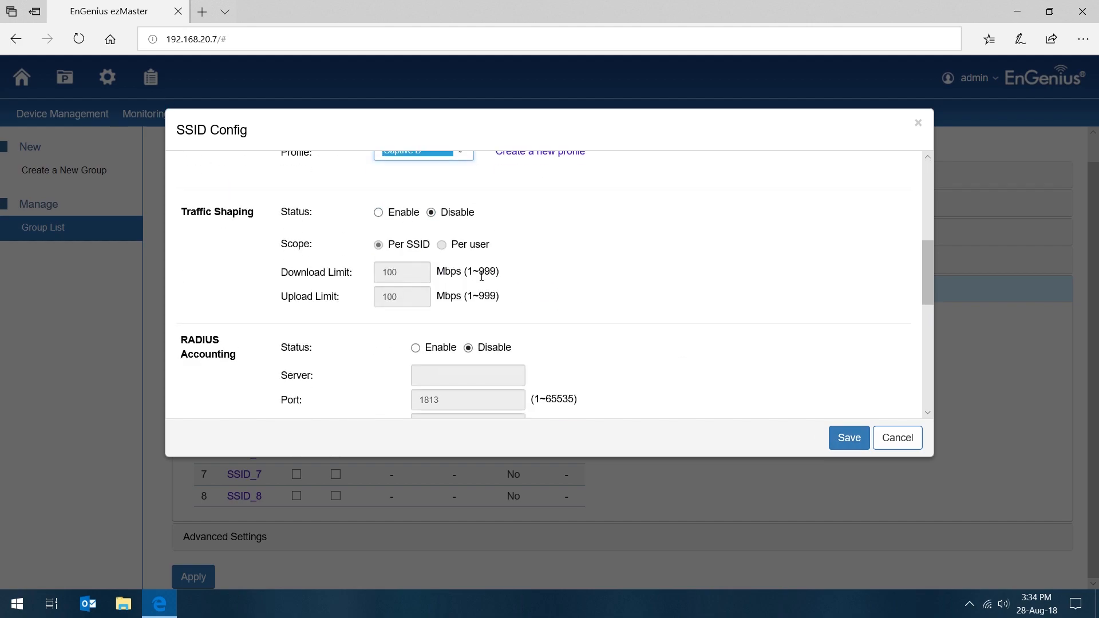
{"action": "scroll", "coordinate": [482, 277], "scroll_direction": "down", "scroll_amount": 5}
{"action": "left_click", "coordinate": [848, 437]}
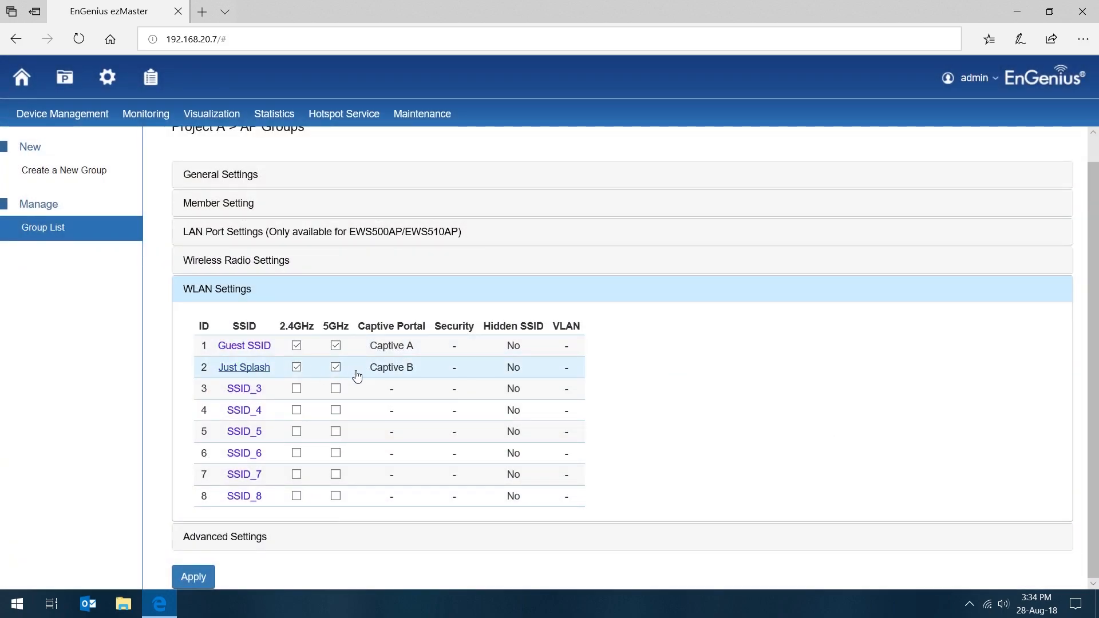
Step: Enable VLAN isolation for Just Splash with VLAN ID 100 and save the SSID configuration
{"action": "left_click", "coordinate": [245, 368]}
{"action": "left_click", "coordinate": [380, 297]}
{"action": "left_click", "coordinate": [498, 297]}
{"action": "type", "text": "00"}
{"action": "left_click", "coordinate": [849, 437]}
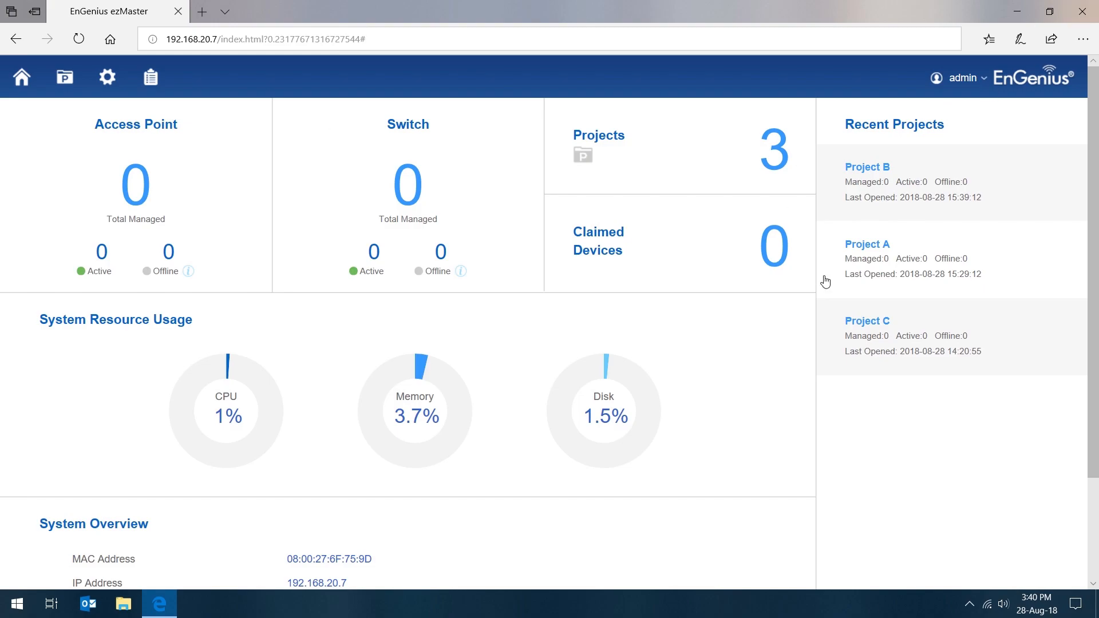
{"action": "left_click", "coordinate": [900, 269]}
Step: Try enabling Project A's AP remote logging server together with its traffic log, and set both back to disabled
{"action": "mouse_move", "coordinate": [435, 112]}
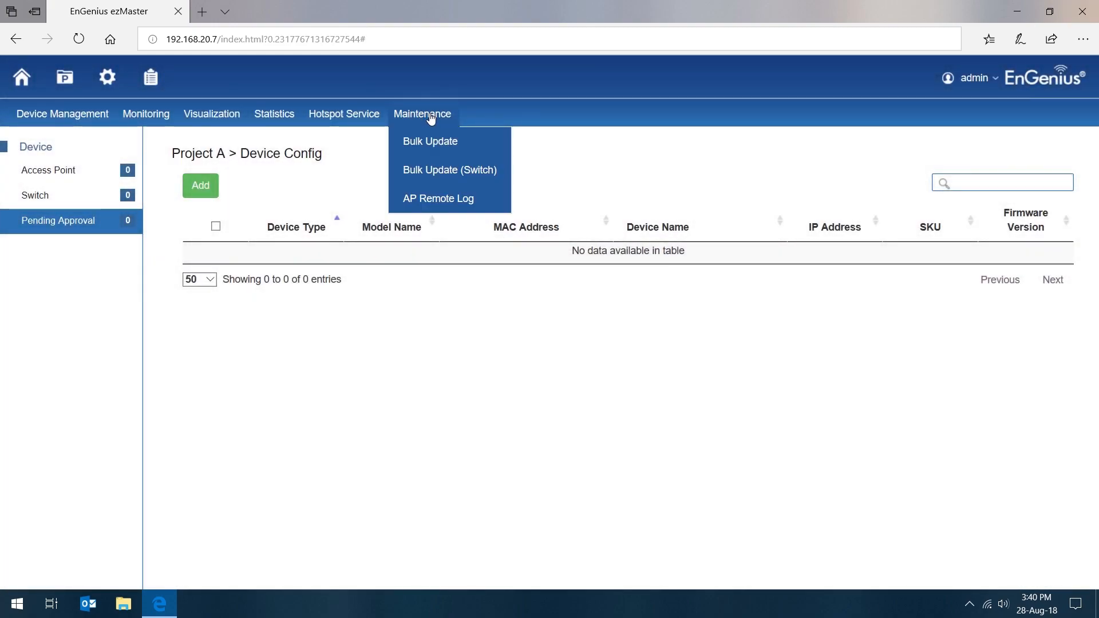
{"action": "left_click", "coordinate": [438, 198]}
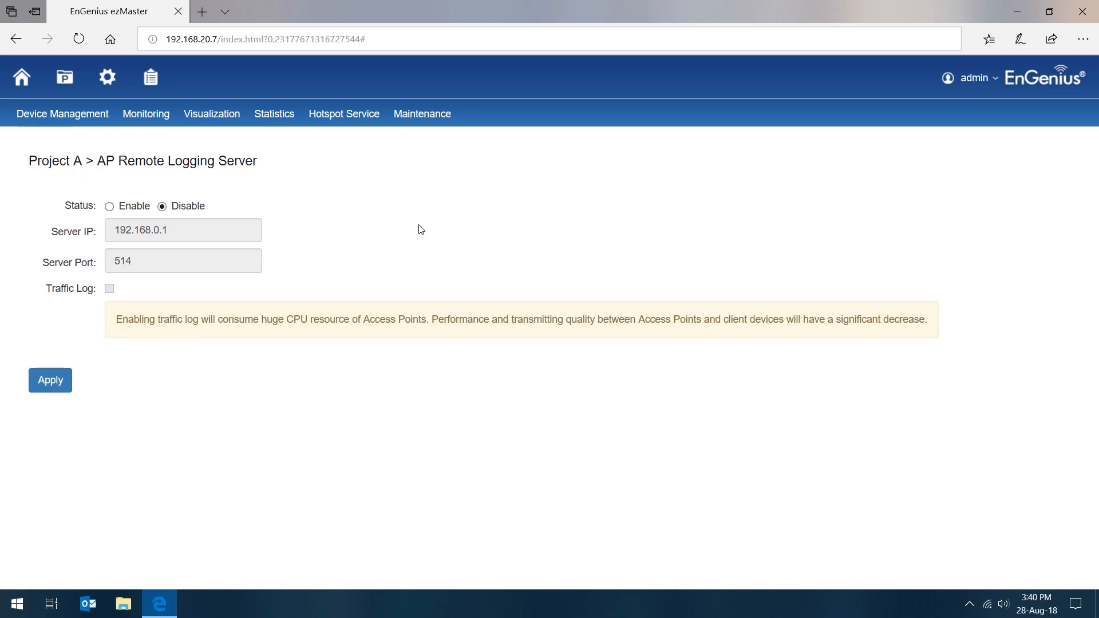
{"action": "left_click", "coordinate": [109, 206]}
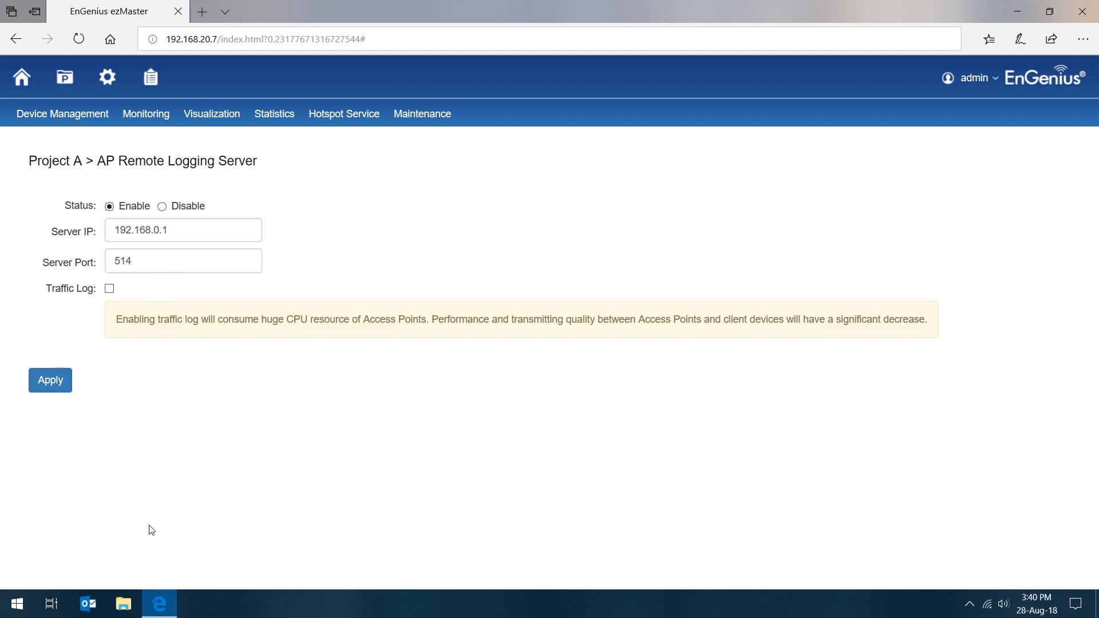
{"action": "left_click", "coordinate": [109, 291]}
{"action": "left_click_drag", "start_coordinate": [130, 288], "coordinate": [40, 293]}
{"action": "left_click", "coordinate": [229, 450]}
{"action": "left_click", "coordinate": [109, 289]}
{"action": "left_click", "coordinate": [182, 207]}
Step: Open the event log in the global settings and review its entries
{"action": "left_click", "coordinate": [109, 77]}
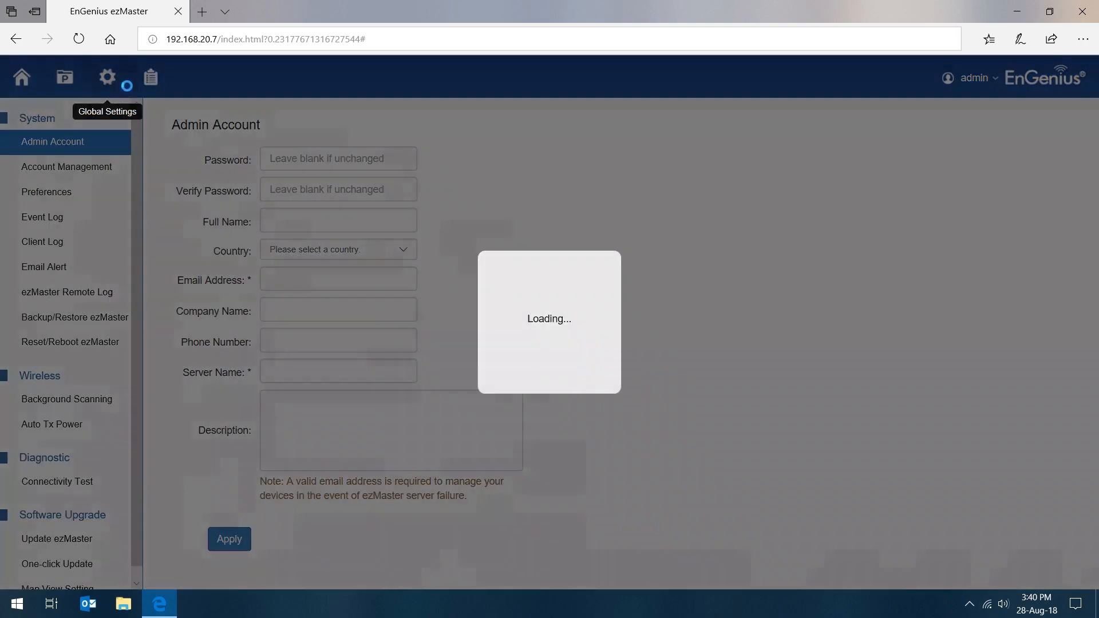
{"action": "left_click", "coordinate": [92, 225]}
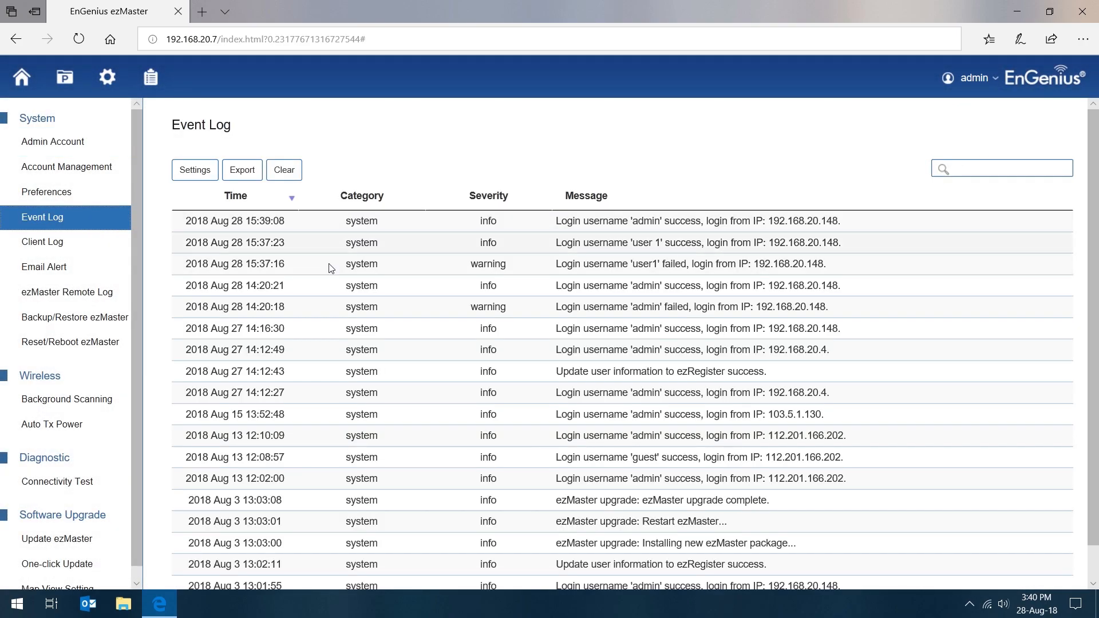
{"action": "scroll", "coordinate": [274, 263], "scroll_direction": "down", "scroll_amount": 1}
{"action": "scroll", "coordinate": [258, 262], "scroll_direction": "up", "scroll_amount": 1}
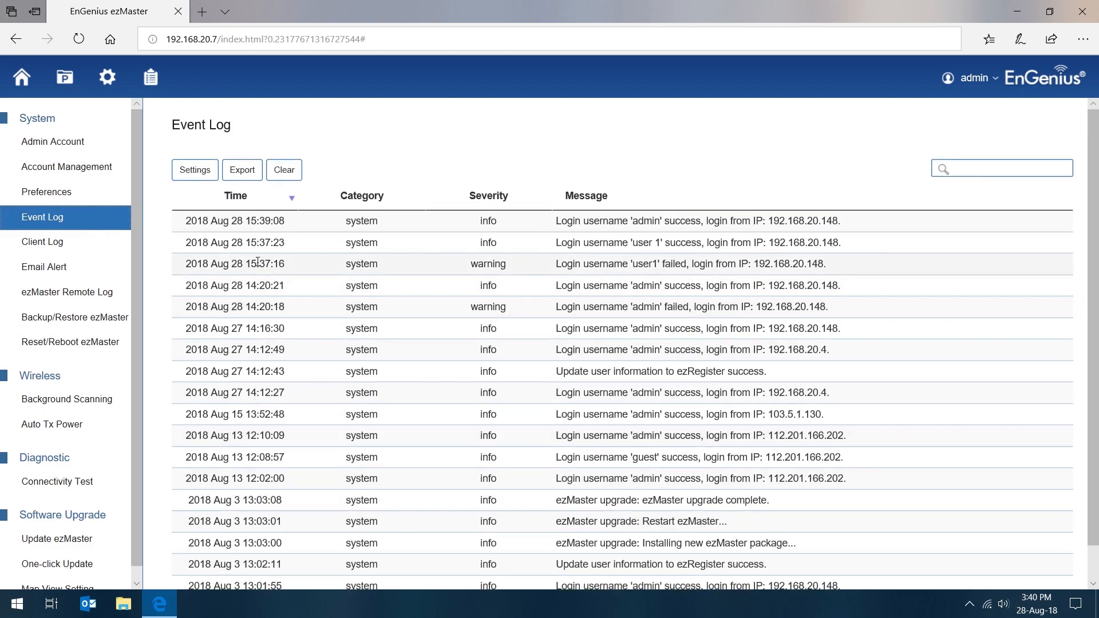
Step: Apply the event log's existing severity and category settings, and open the client log
{"action": "left_click", "coordinate": [197, 170]}
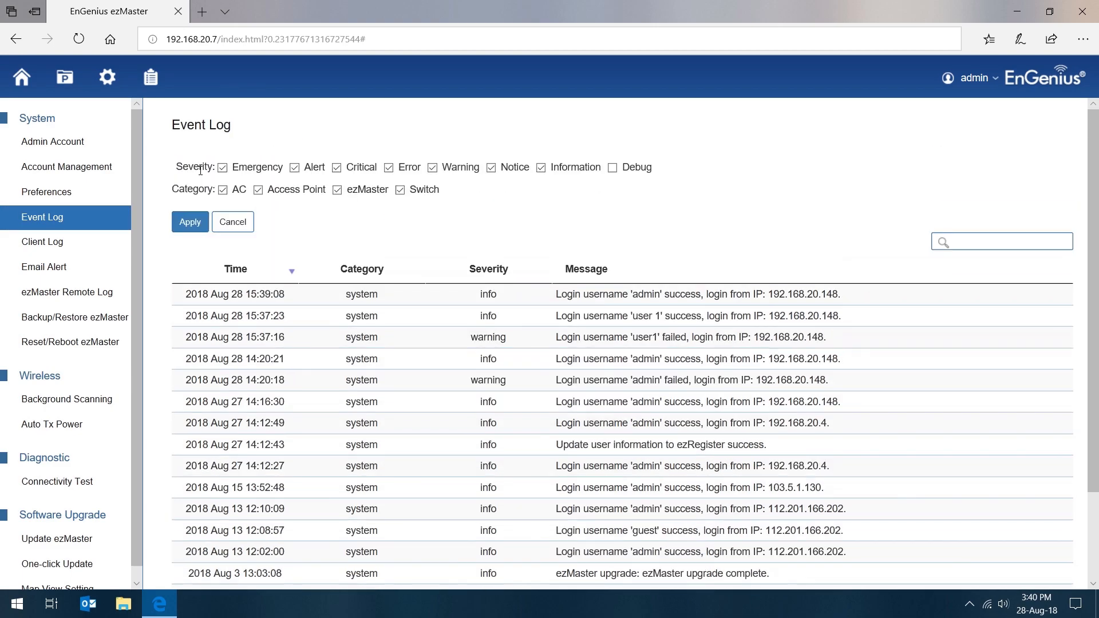
{"action": "left_click", "coordinate": [197, 223]}
{"action": "left_click", "coordinate": [117, 240]}
{"action": "right_click", "coordinate": [155, 237]}
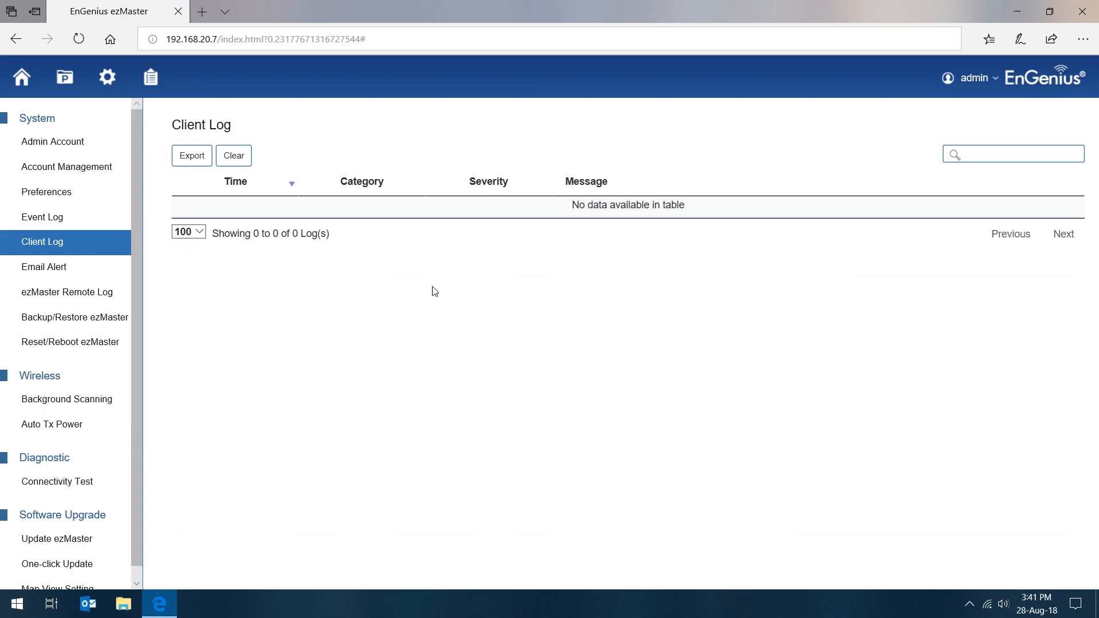